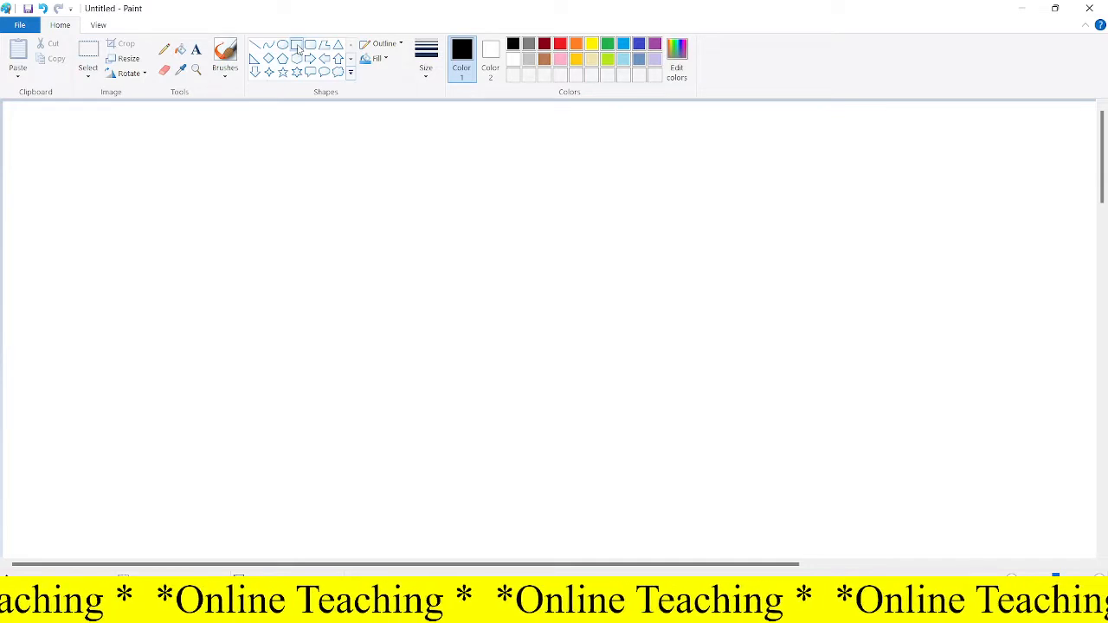
Set the rectangle shape's outline and fill to solid color, with yellow as Color 2
click(393, 45)
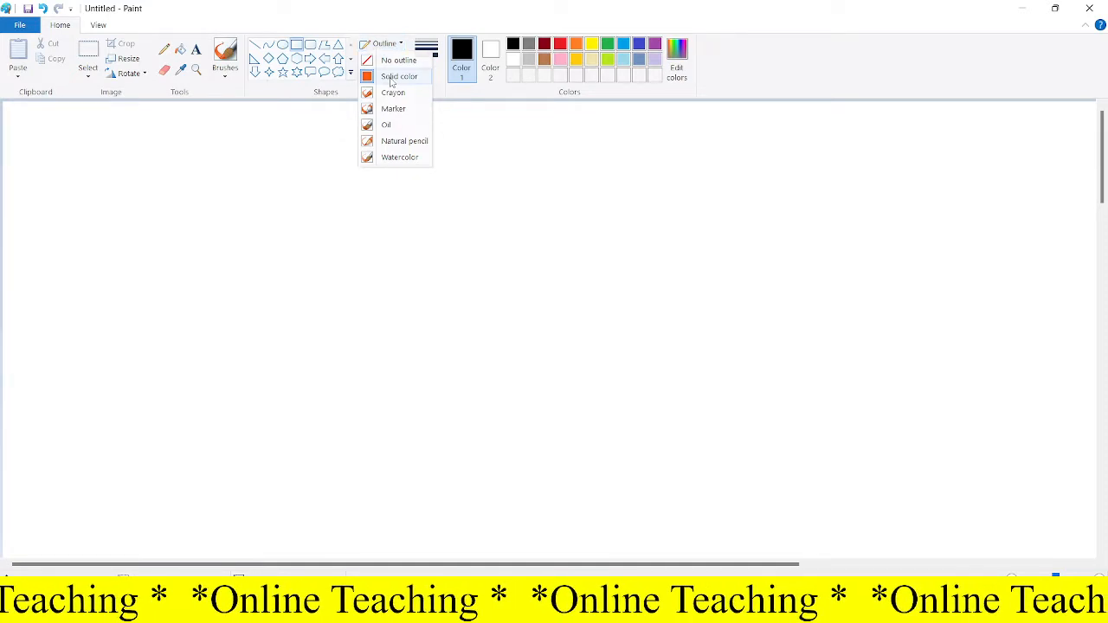
click(391, 78)
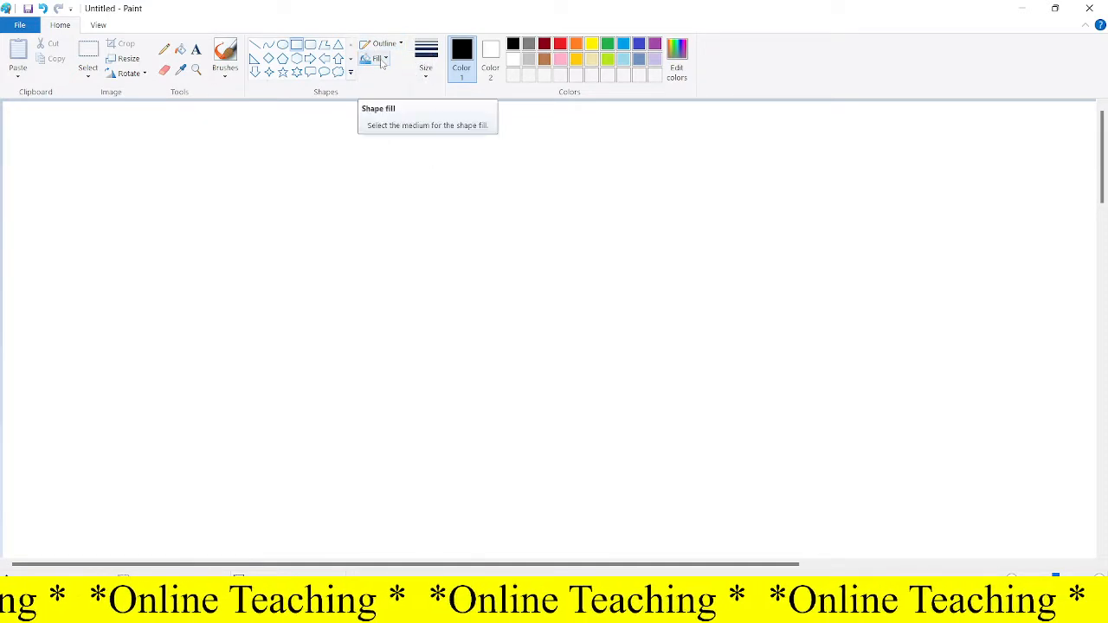
click(381, 59)
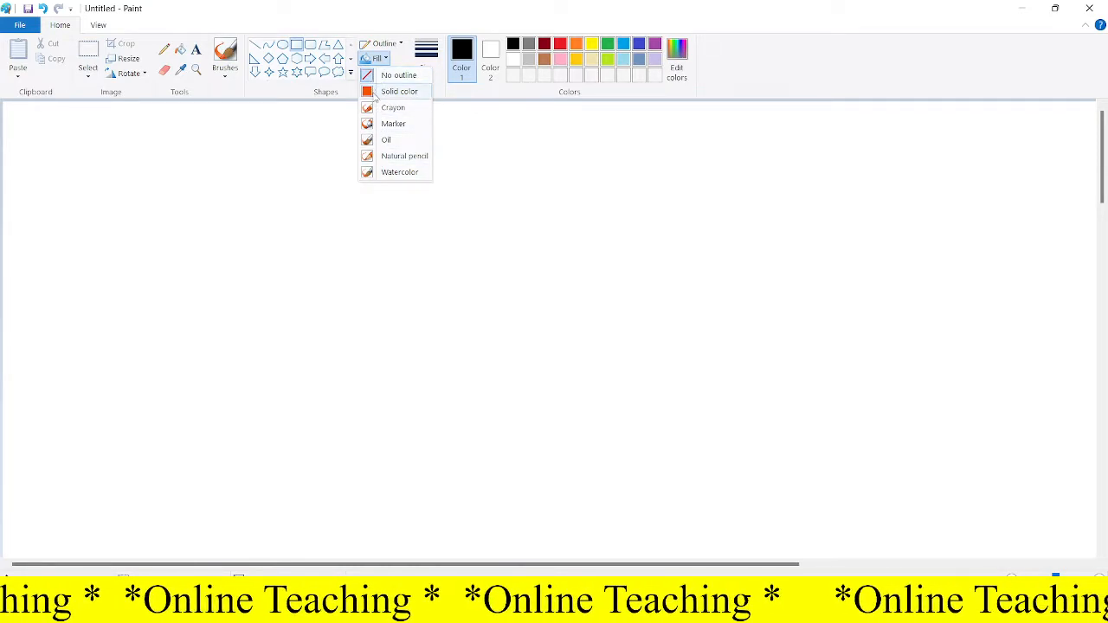
click(374, 94)
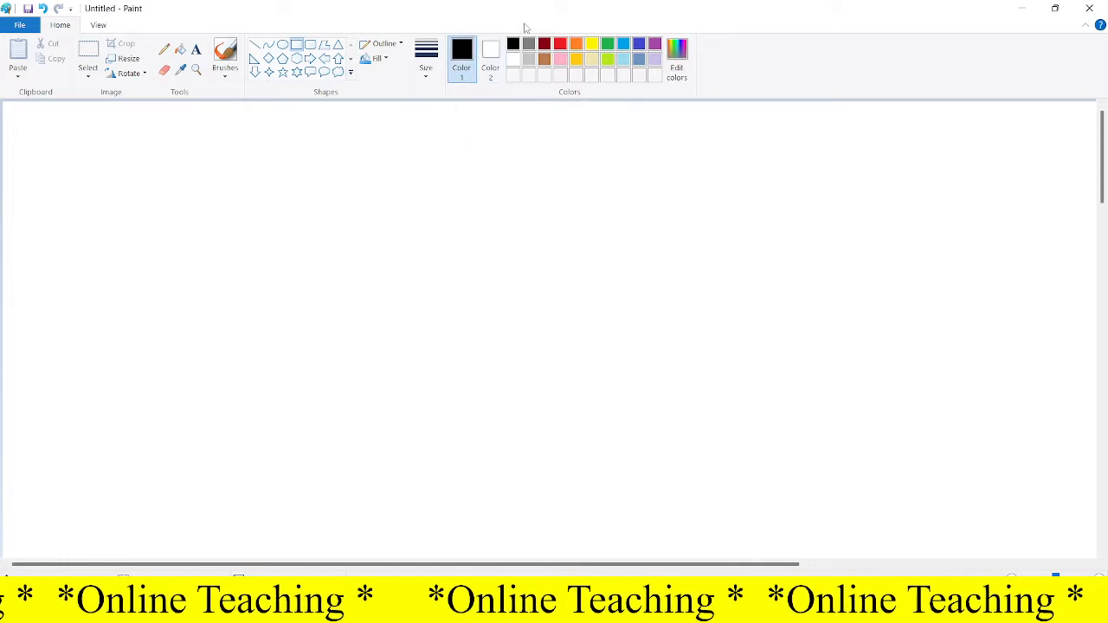
click(493, 56)
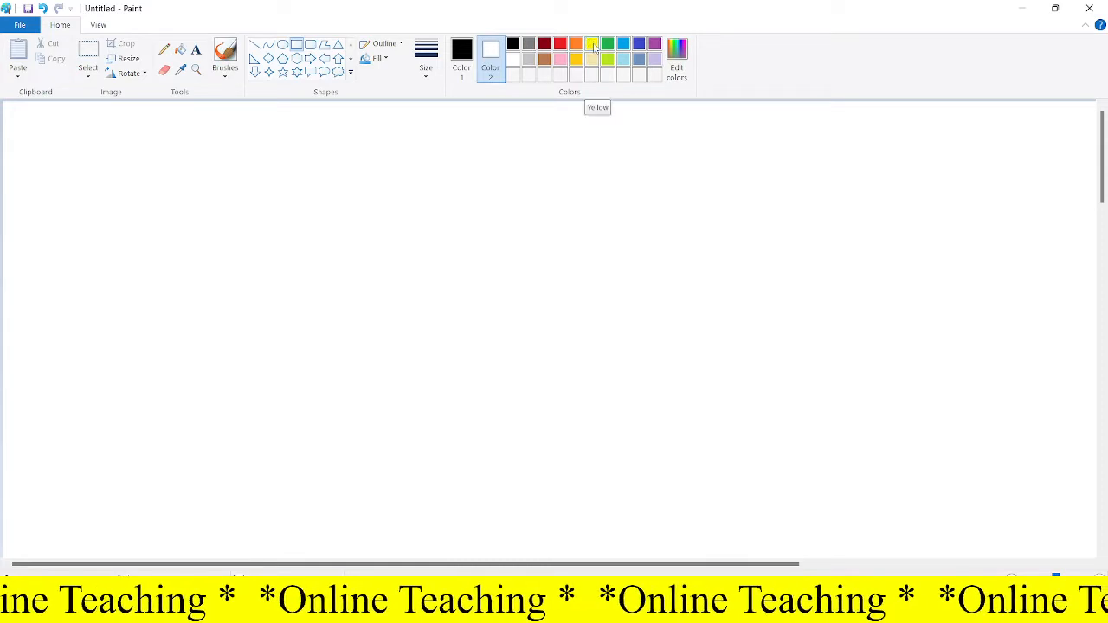
click(594, 48)
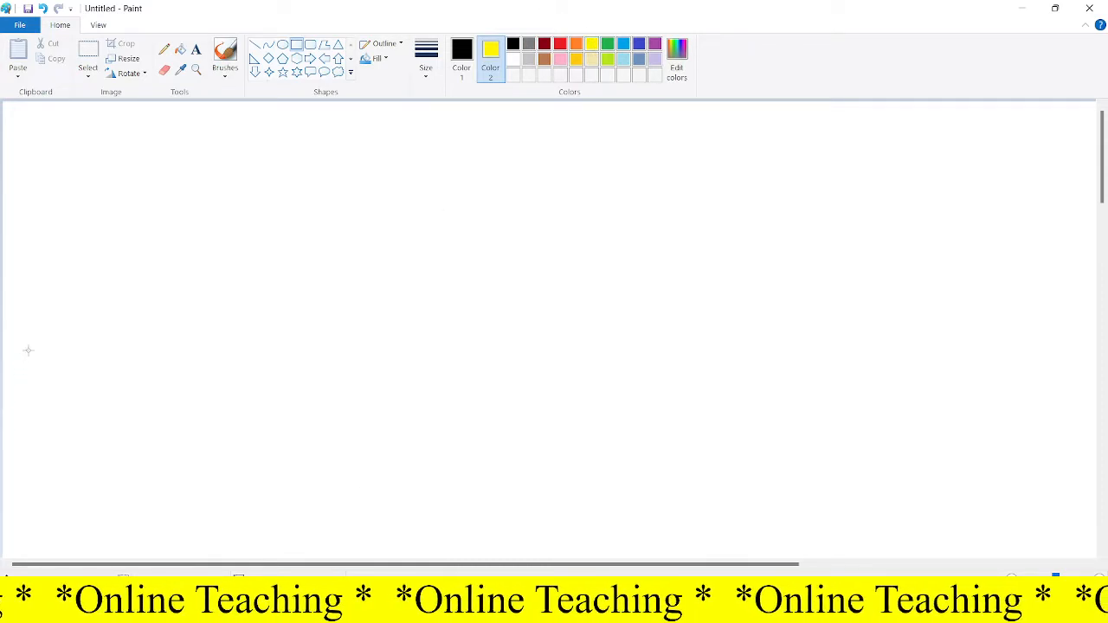
Draw a black-outlined rectangle with a solid yellow fill in the canvas's upper-left corner
click(386, 58)
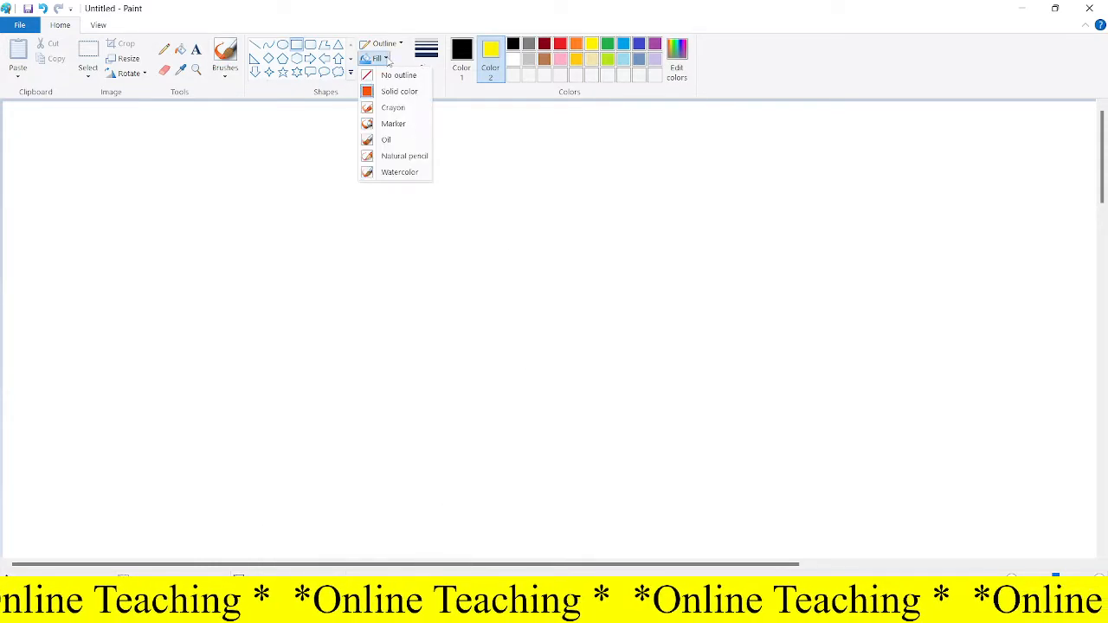
click(400, 92)
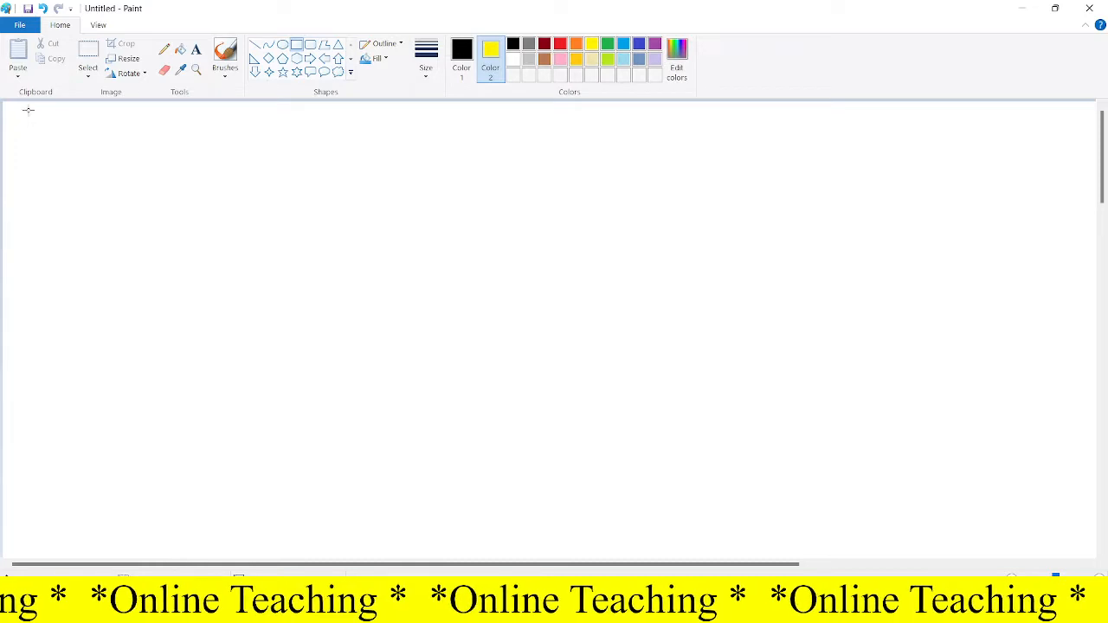
mouse_move(29, 110)
mouse_down()
mouse_move(137, 161)
mouse_move(145, 204)
mouse_up()
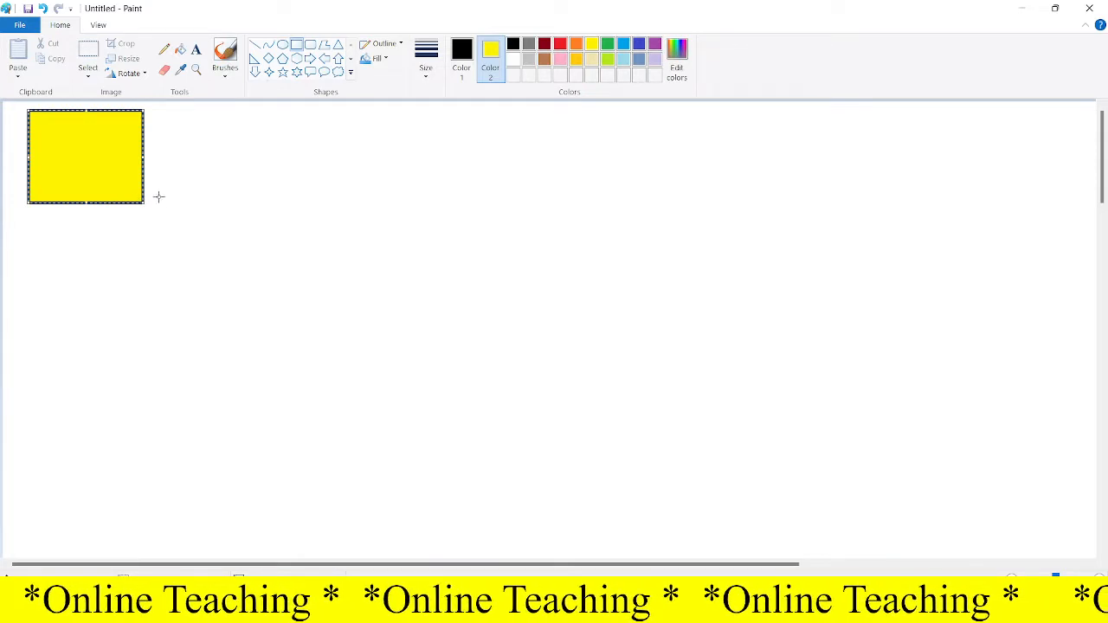
click(158, 197)
Draw a second rectangle with a yellow Crayon fill just right of the solid-filled one, matching its height
click(378, 58)
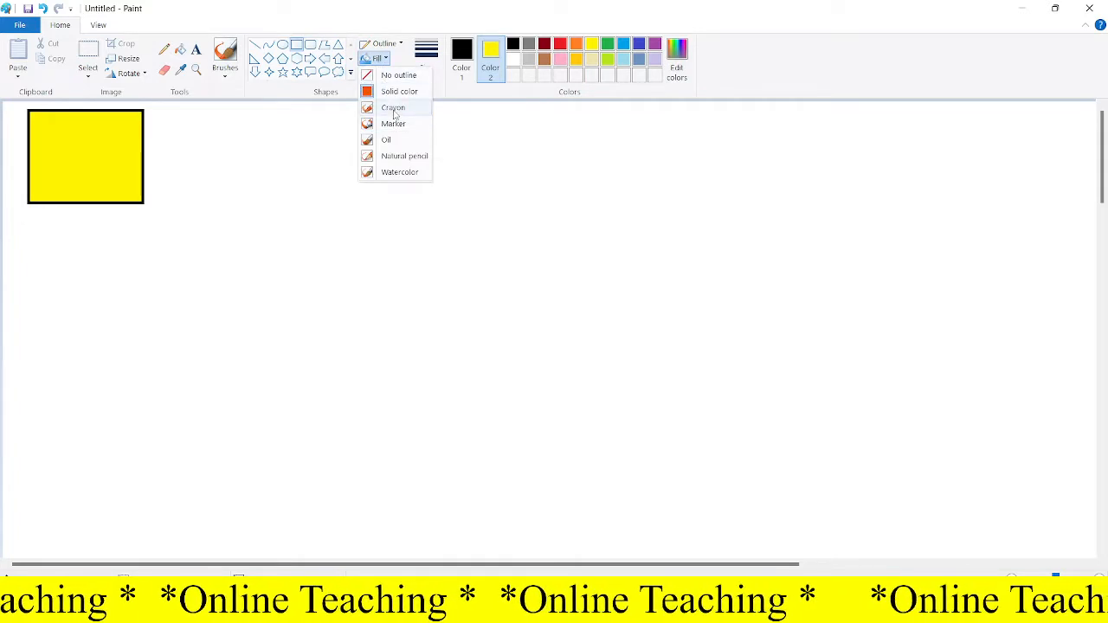
click(394, 111)
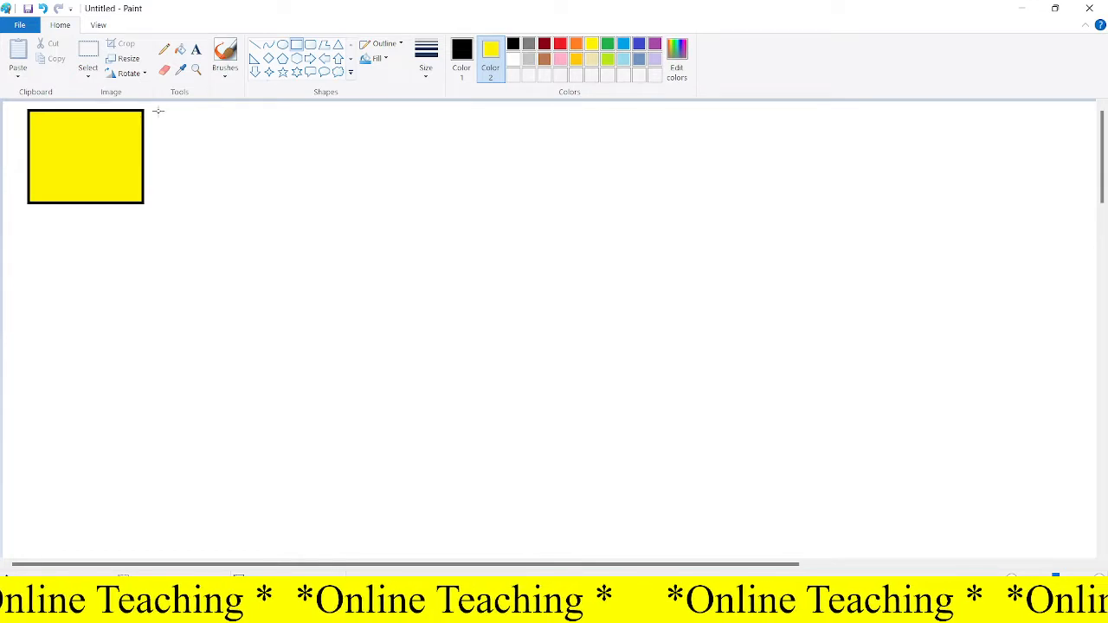
mouse_move(154, 109)
mouse_down()
mouse_move(211, 203)
mouse_move(307, 211)
mouse_move(280, 205)
mouse_up()
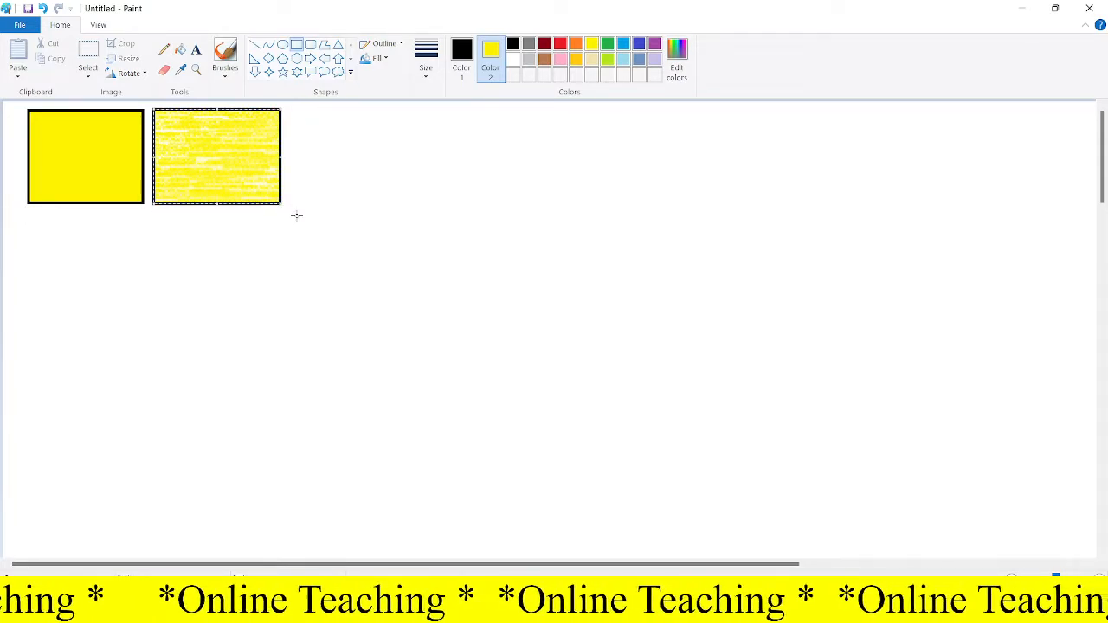
click(296, 215)
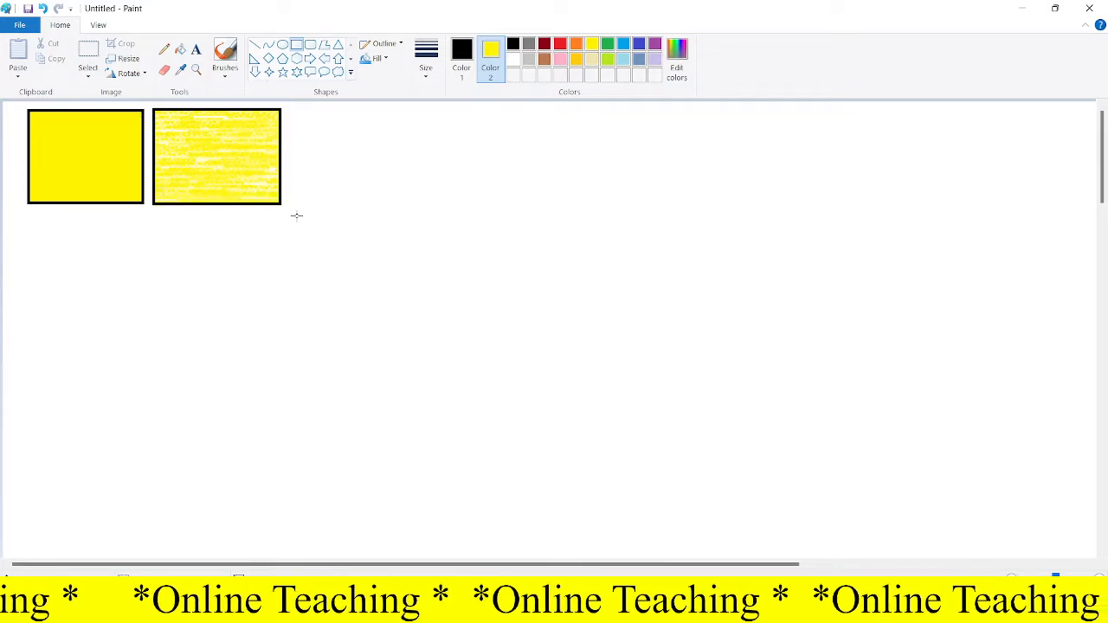
Draw a third rectangle with a yellow Marker fill just right of the crayon-filled one
click(376, 59)
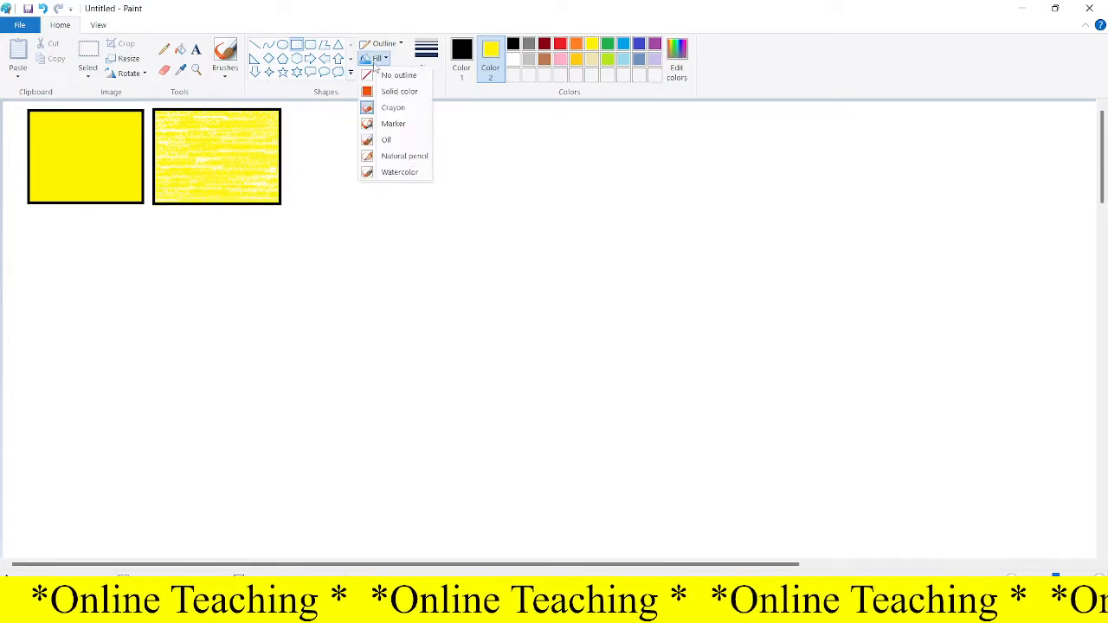
click(392, 124)
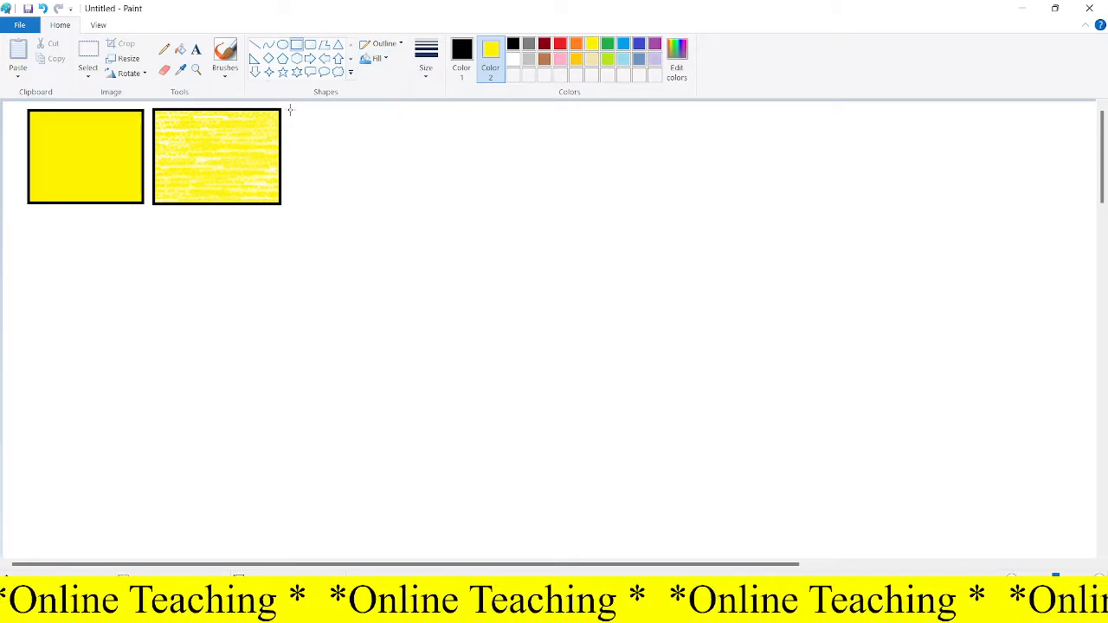
mouse_move(288, 110)
mouse_down()
mouse_move(354, 202)
mouse_move(413, 205)
mouse_up()
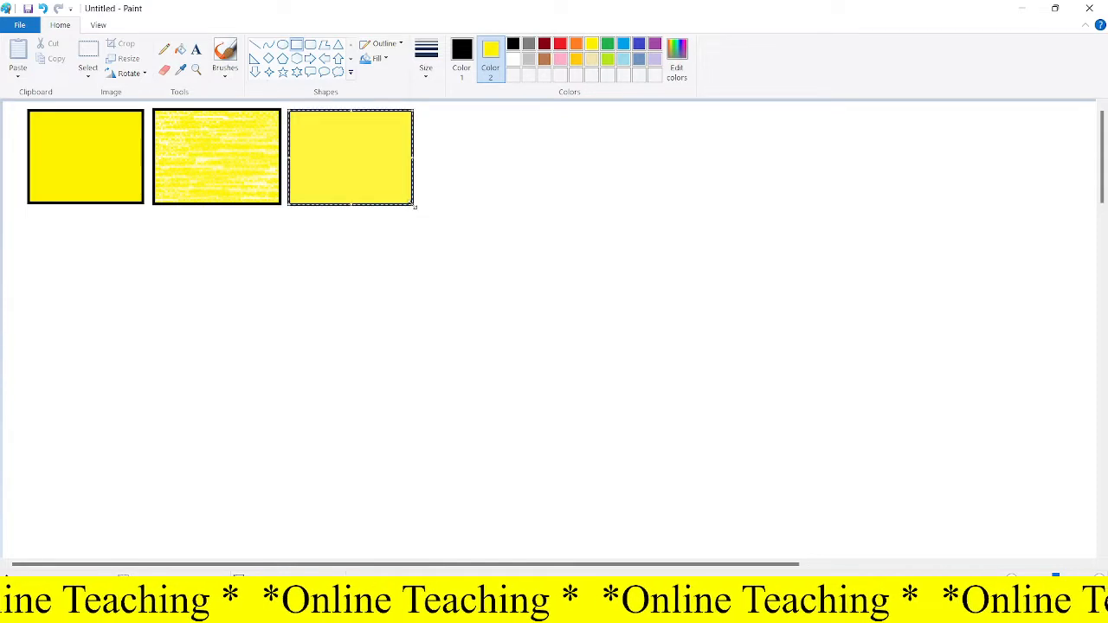
click(401, 248)
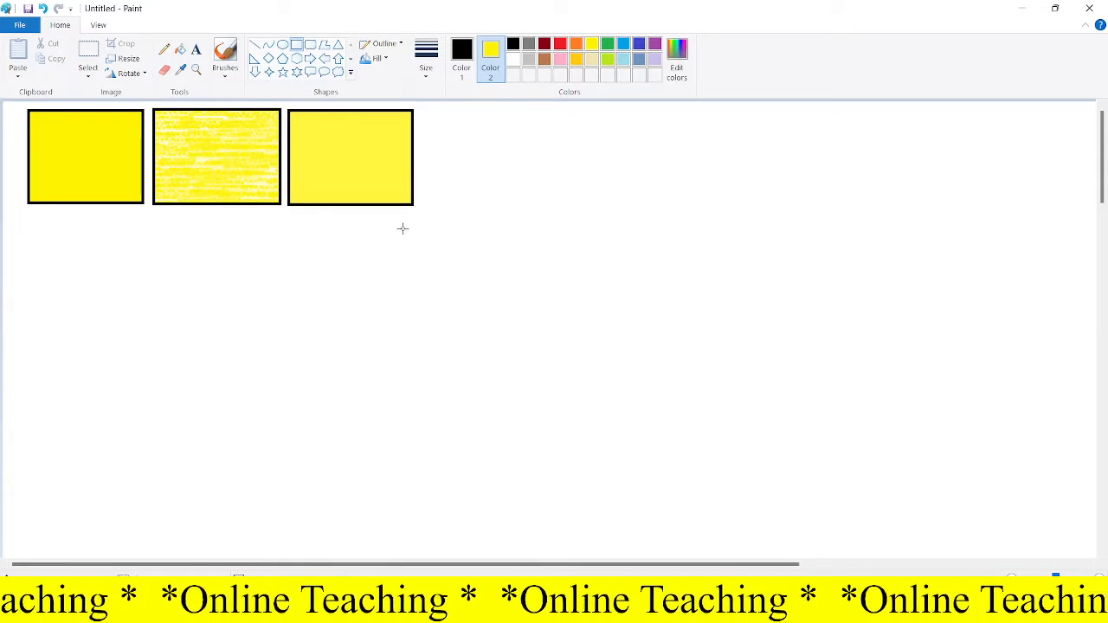
Draw a fourth rectangle with a yellow Oil fill just right of the marker-filled one
click(384, 58)
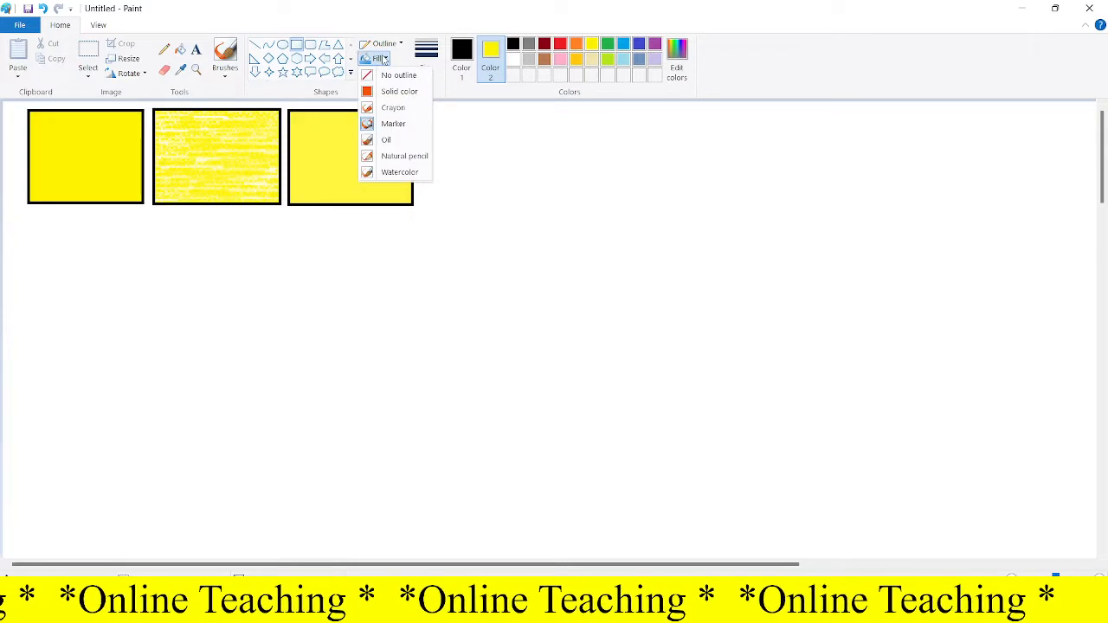
click(386, 140)
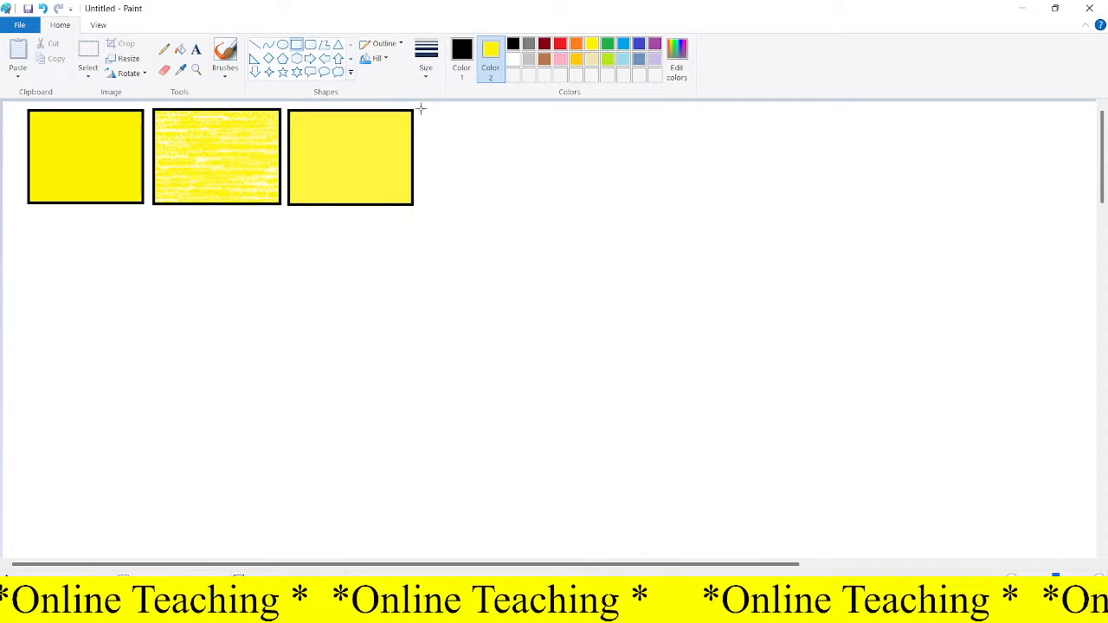
drag(421, 109, 550, 207)
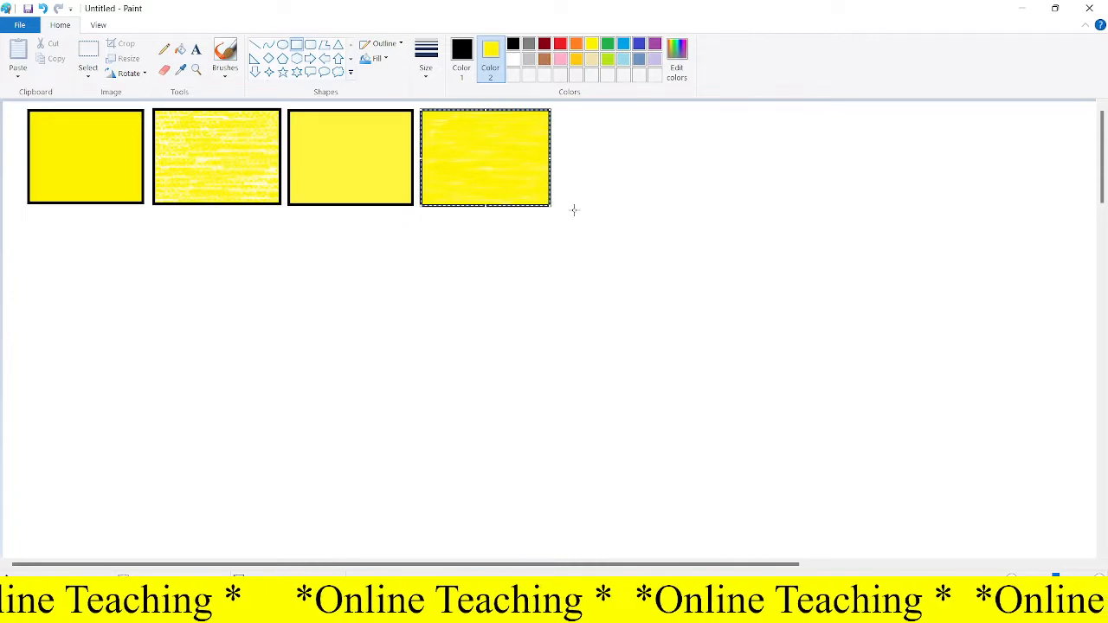
click(573, 210)
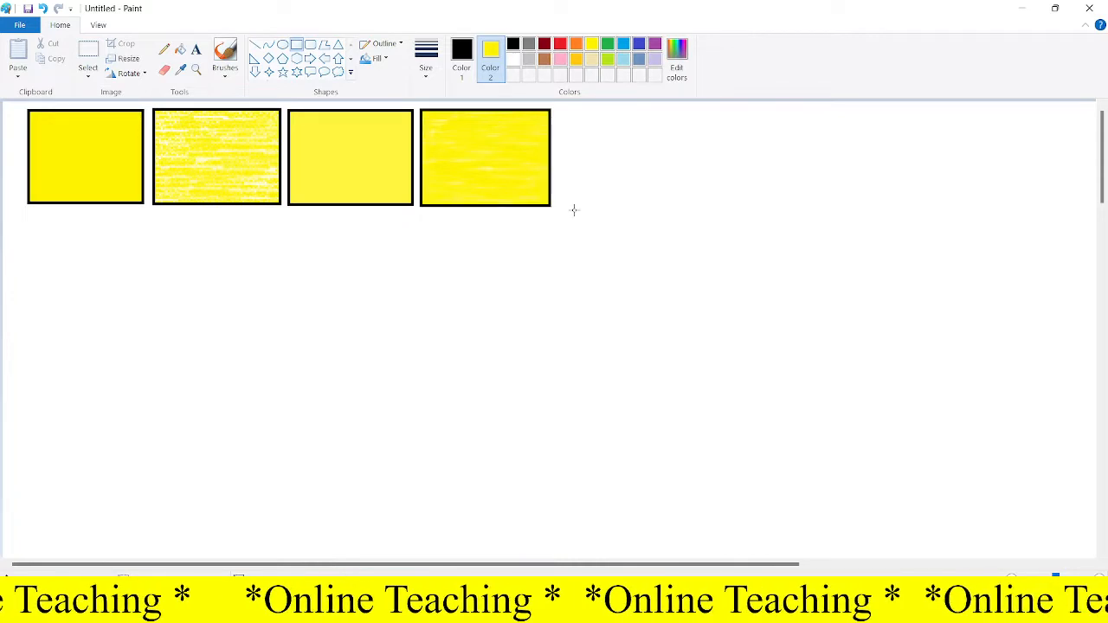
Draw a fifth rectangle with a yellow Natural pencil fill just right of the oil-filled one
click(386, 61)
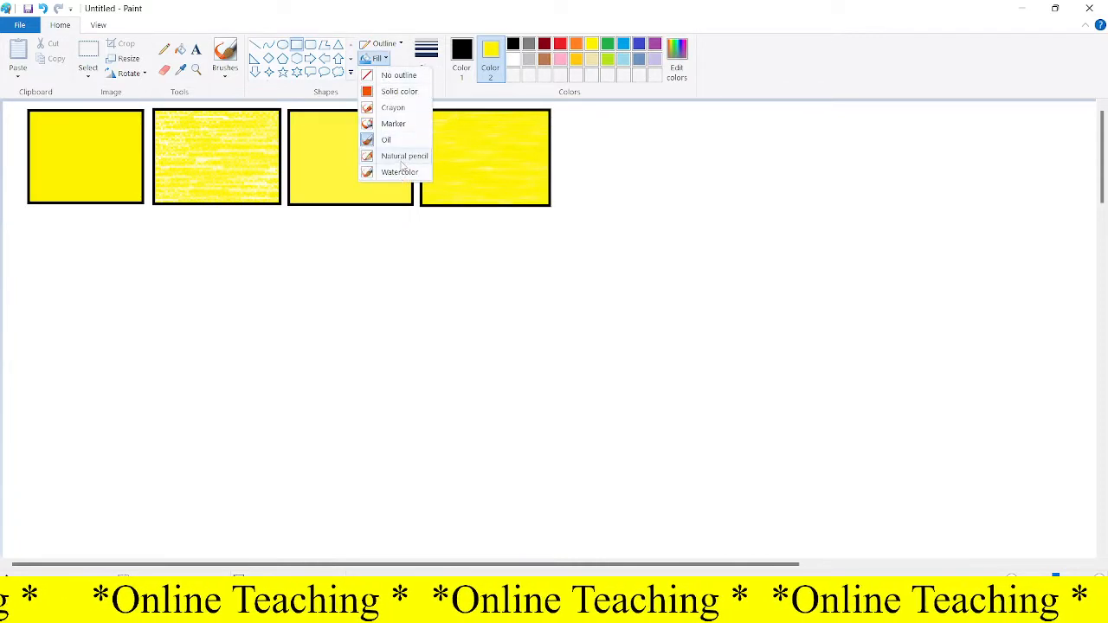
click(402, 157)
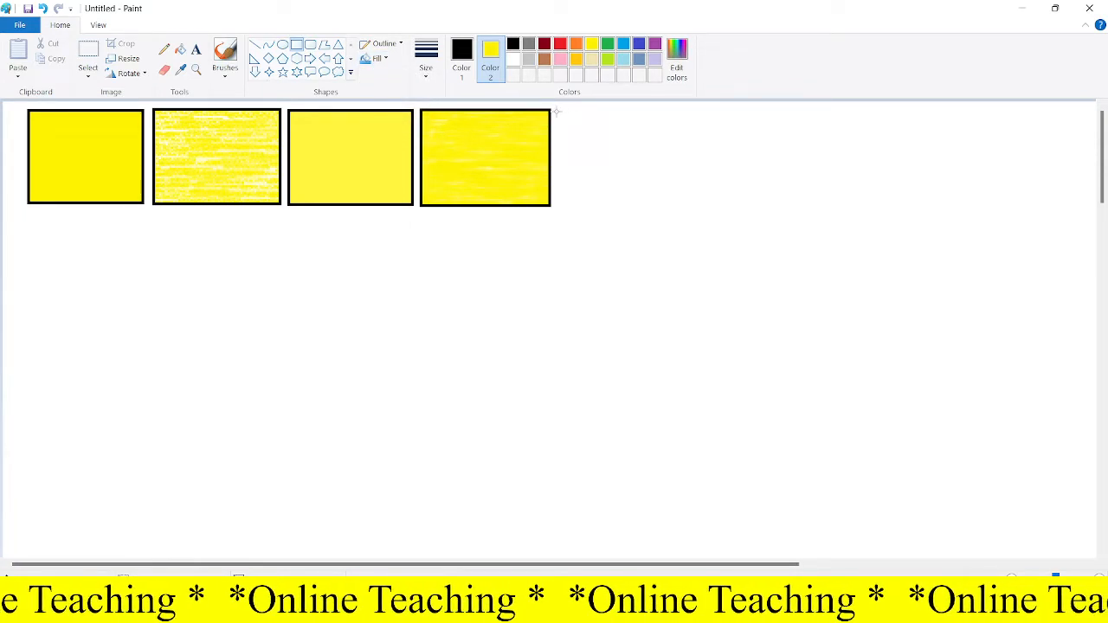
mouse_move(556, 110)
mouse_down()
mouse_move(589, 164)
mouse_move(675, 203)
mouse_move(731, 210)
mouse_move(694, 205)
mouse_up()
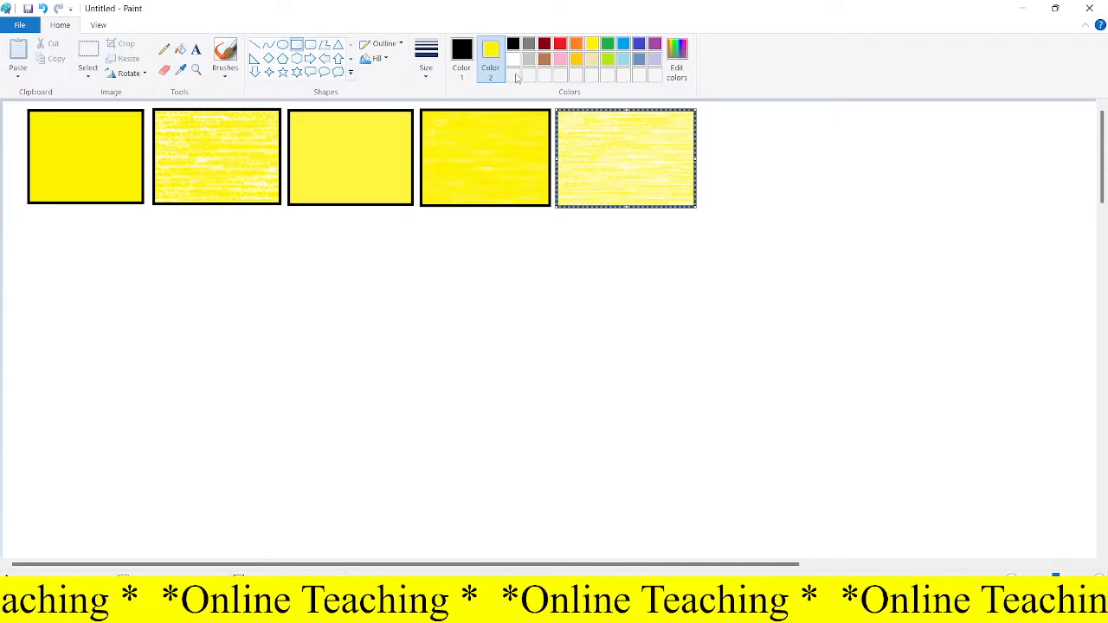
click(386, 59)
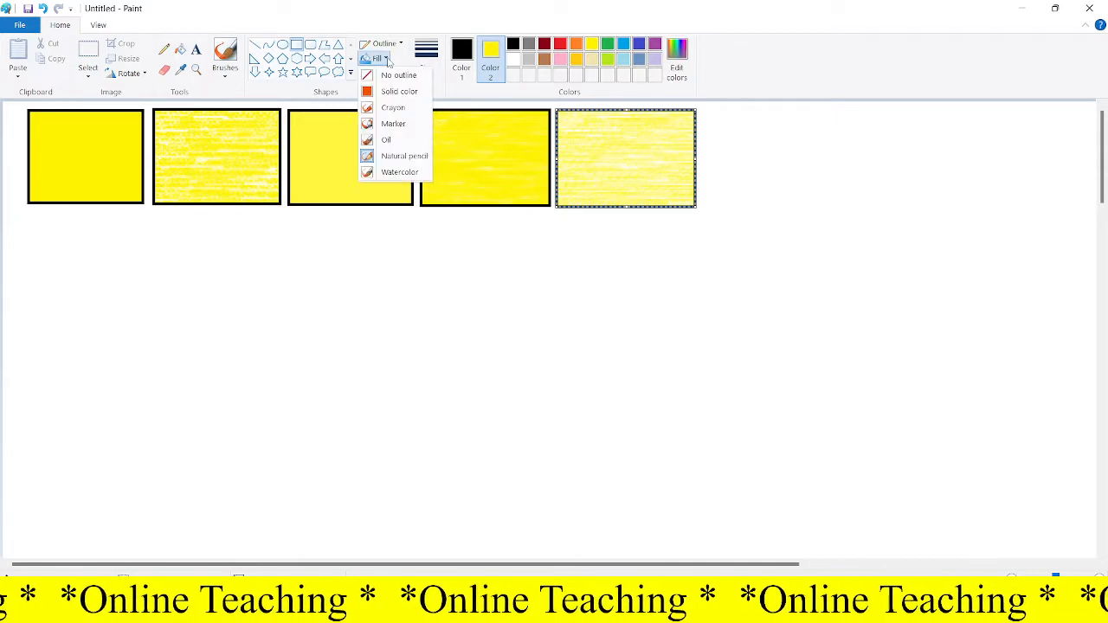
click(400, 156)
click(732, 141)
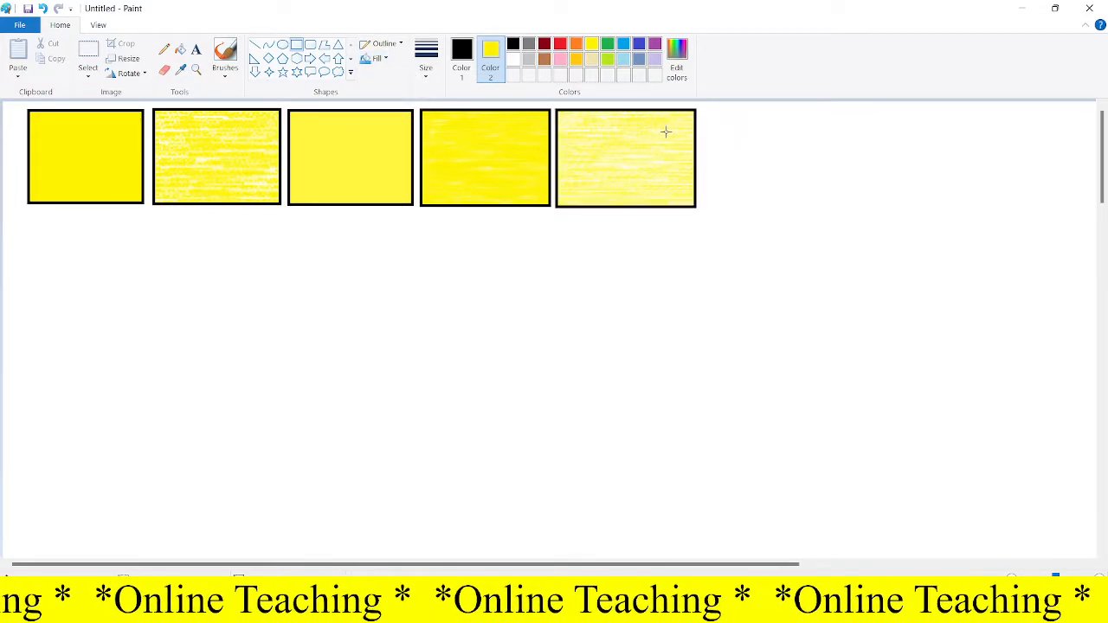
Draw a sixth rectangle with a yellow Watercolor fill at the right end of the row
click(381, 59)
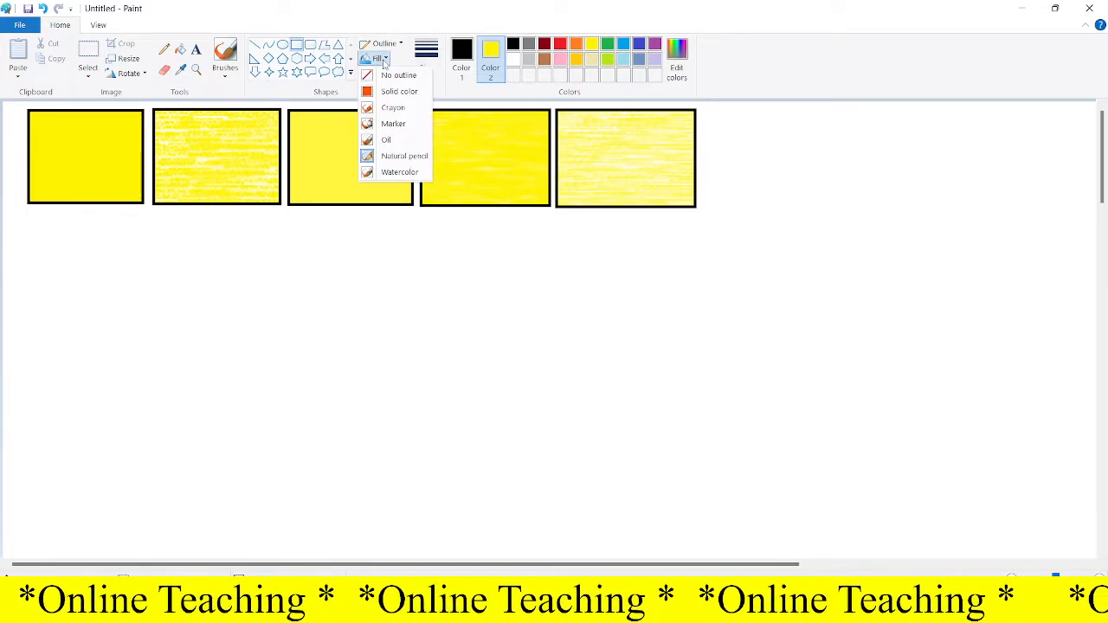
click(391, 173)
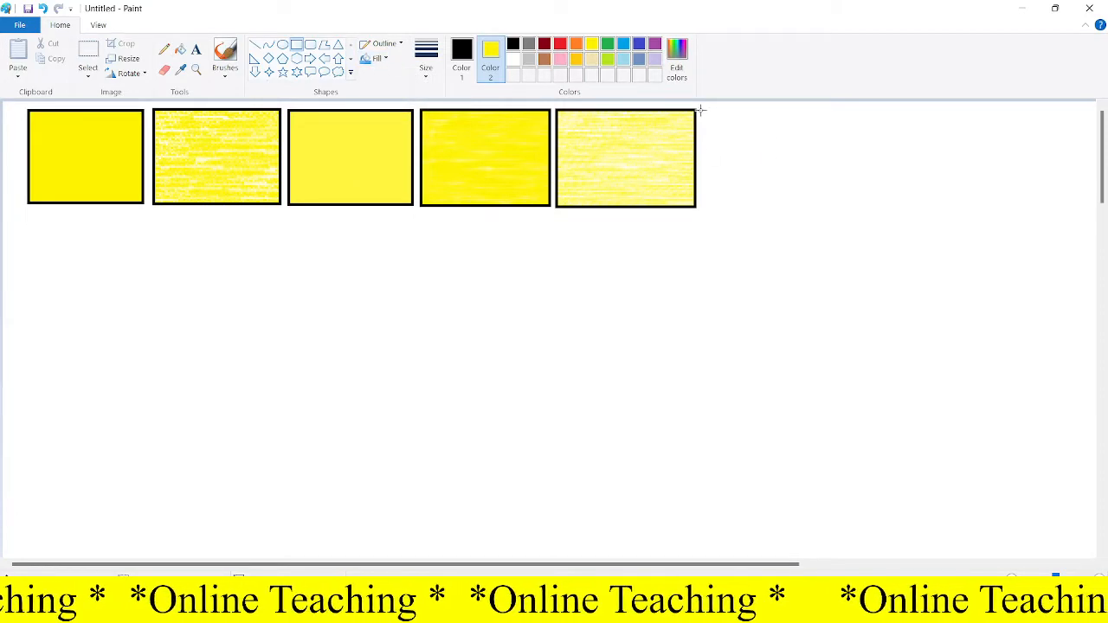
drag(701, 110, 833, 206)
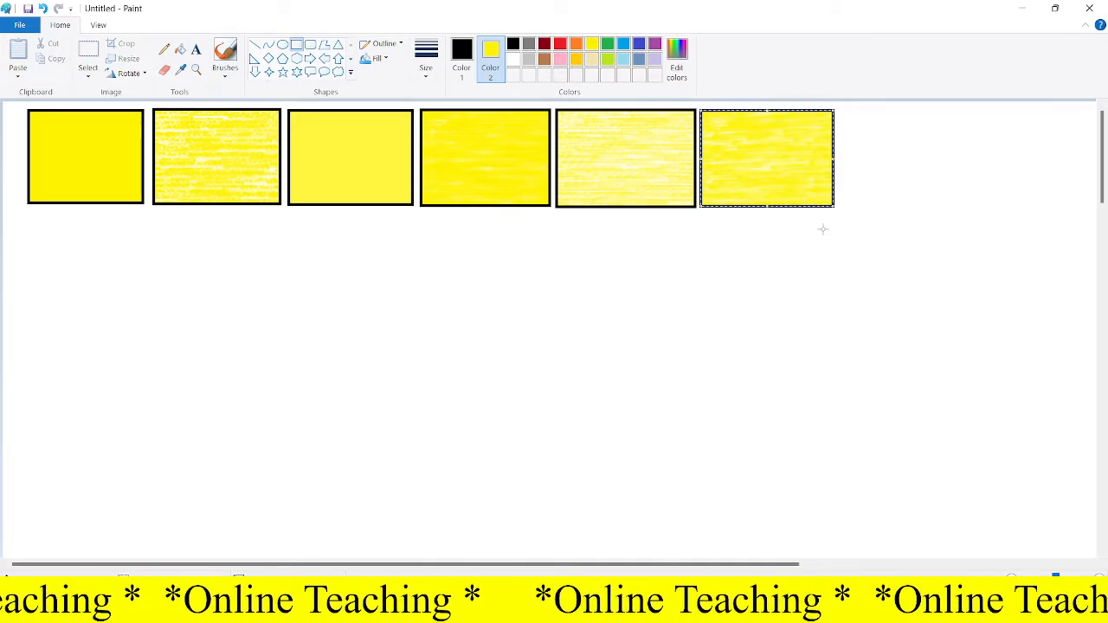
click(822, 229)
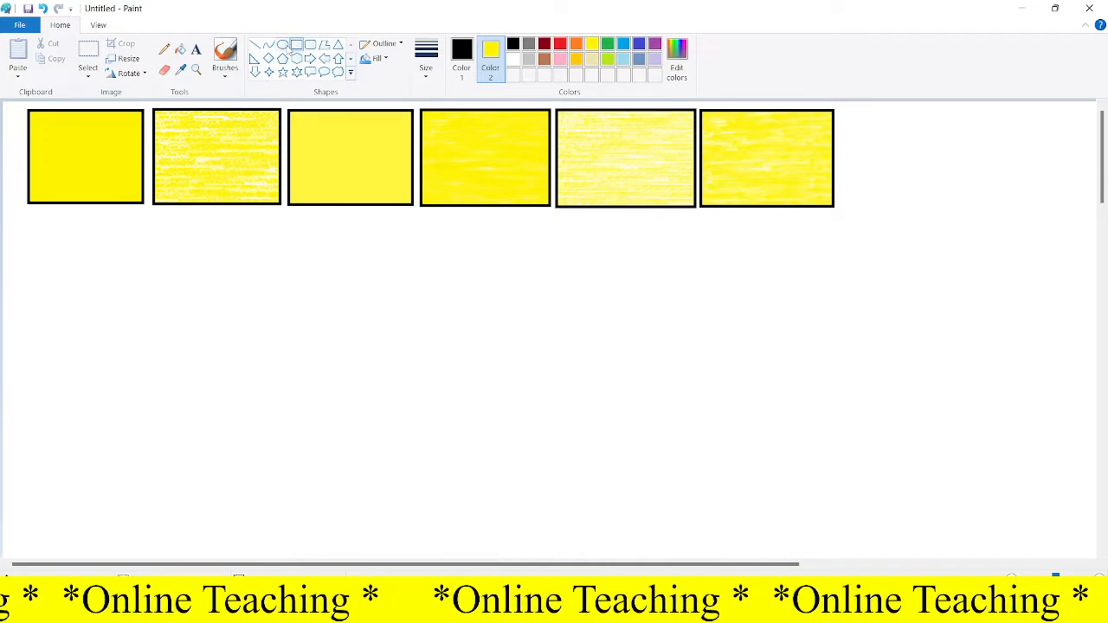
Select the Oval shape, make Color 2 the active color and open the custom color editor for it
click(283, 45)
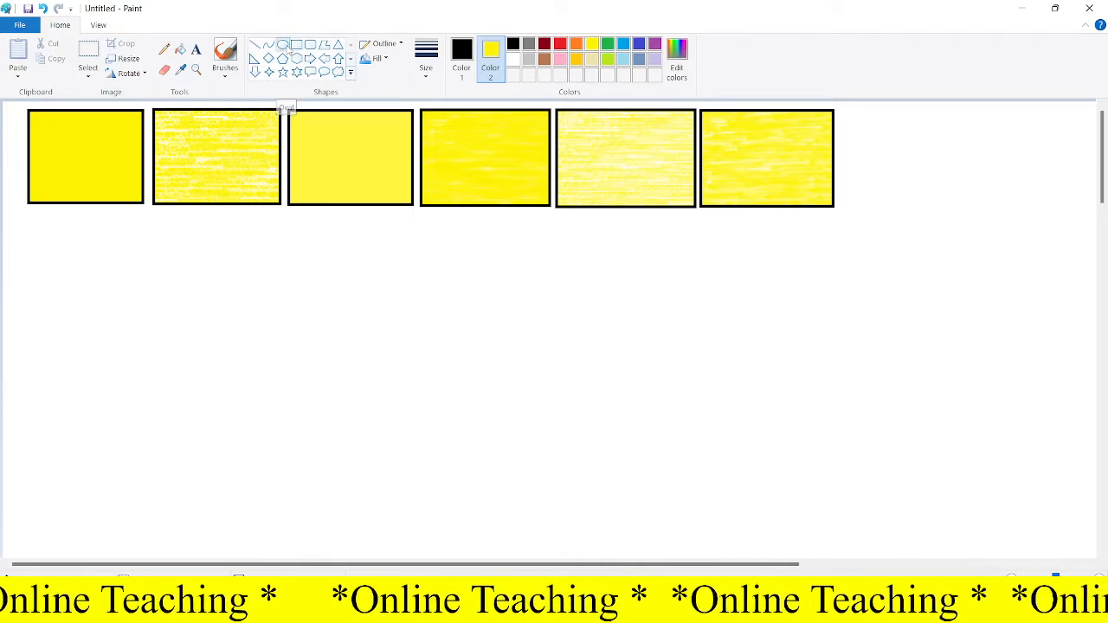
click(463, 53)
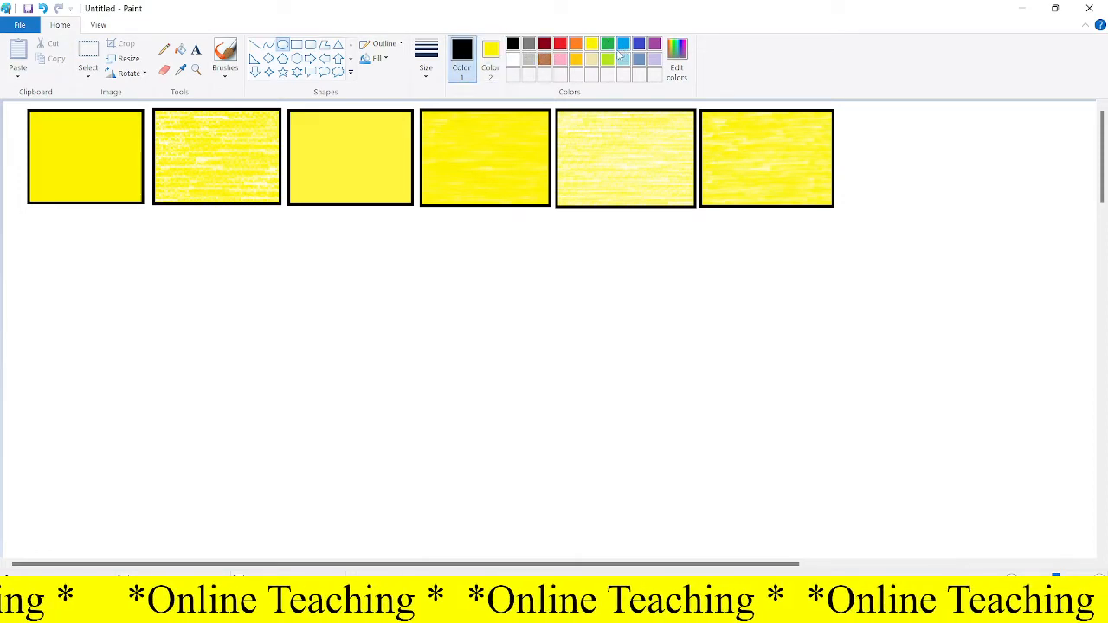
click(490, 61)
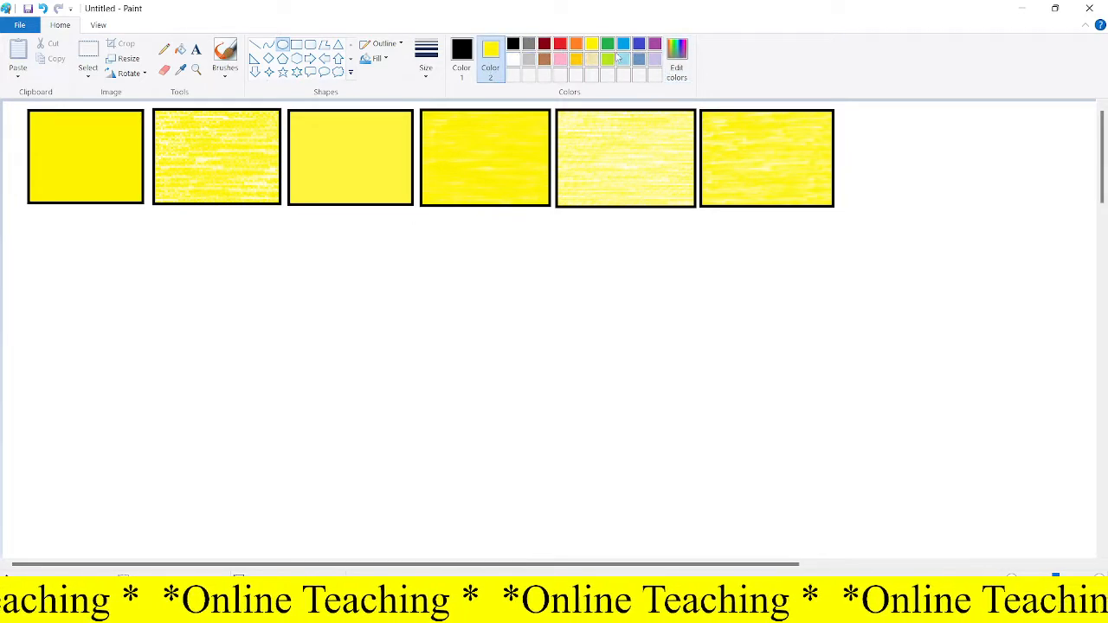
click(677, 69)
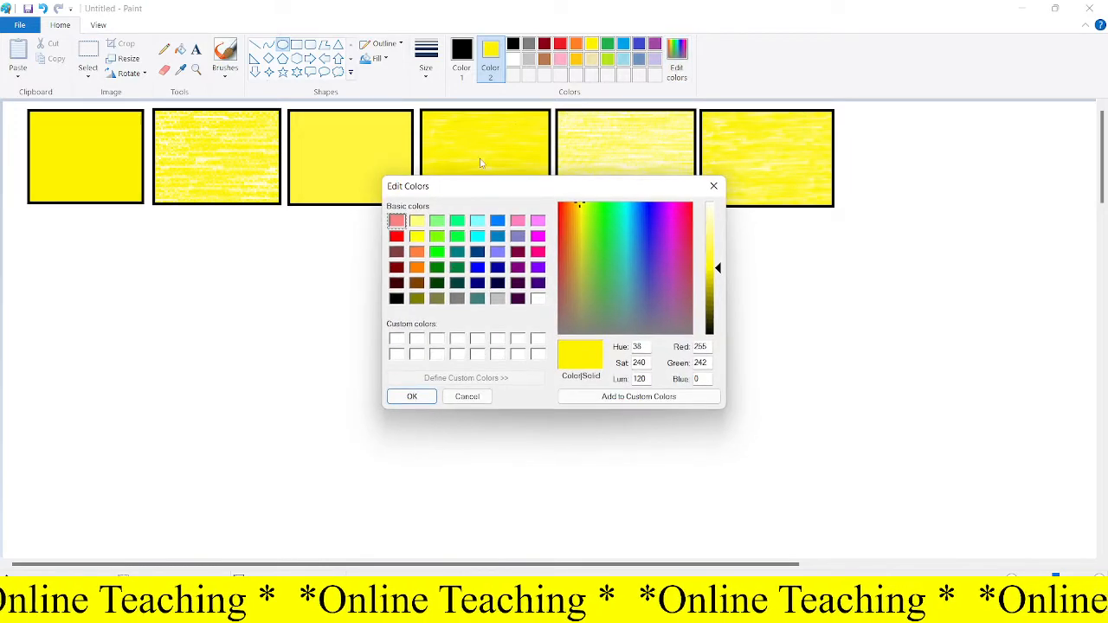
Try out a lighter yellow, a violet-blue and orange-red shades for Color 2 in the color editor
drag(528, 194, 430, 96)
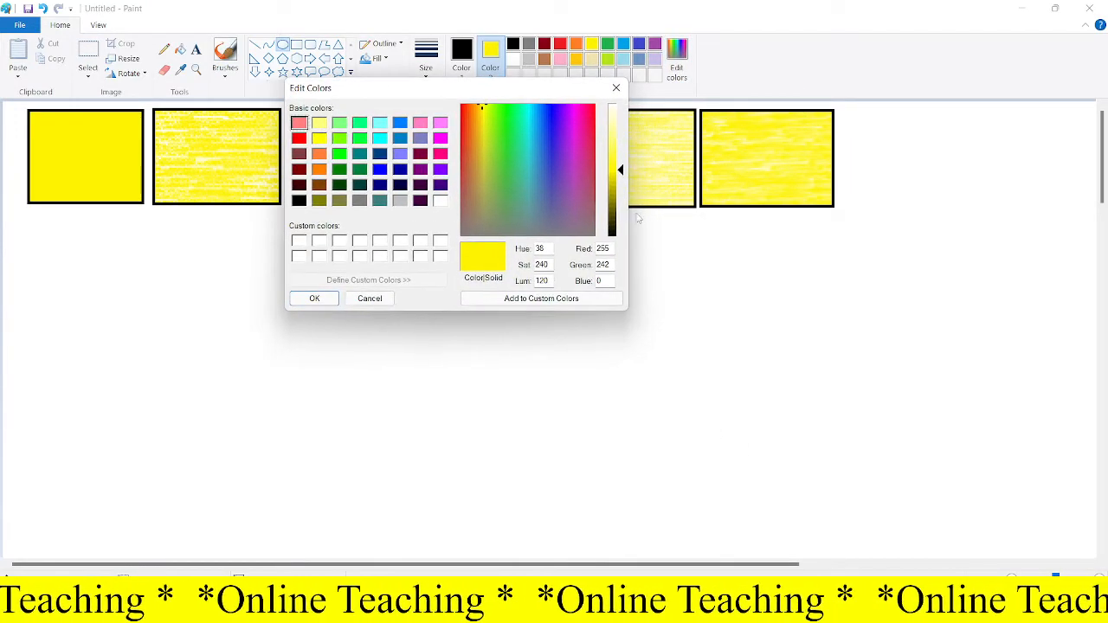
mouse_move(621, 173)
mouse_down()
mouse_move(621, 137)
mouse_move(623, 192)
mouse_move(621, 165)
mouse_up()
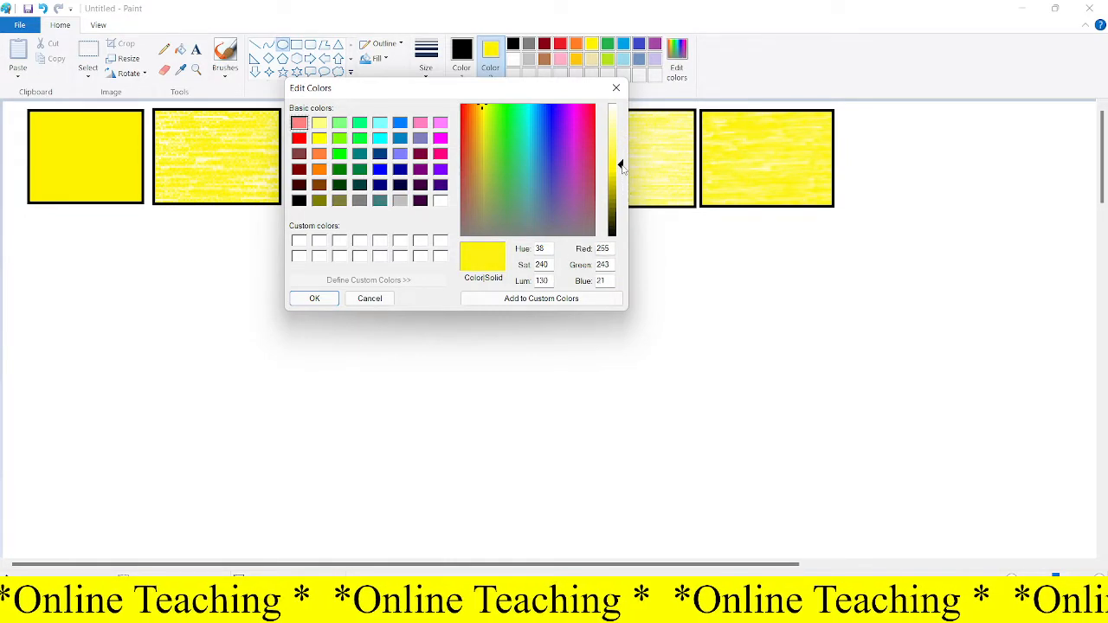
click(471, 112)
drag(481, 123, 551, 153)
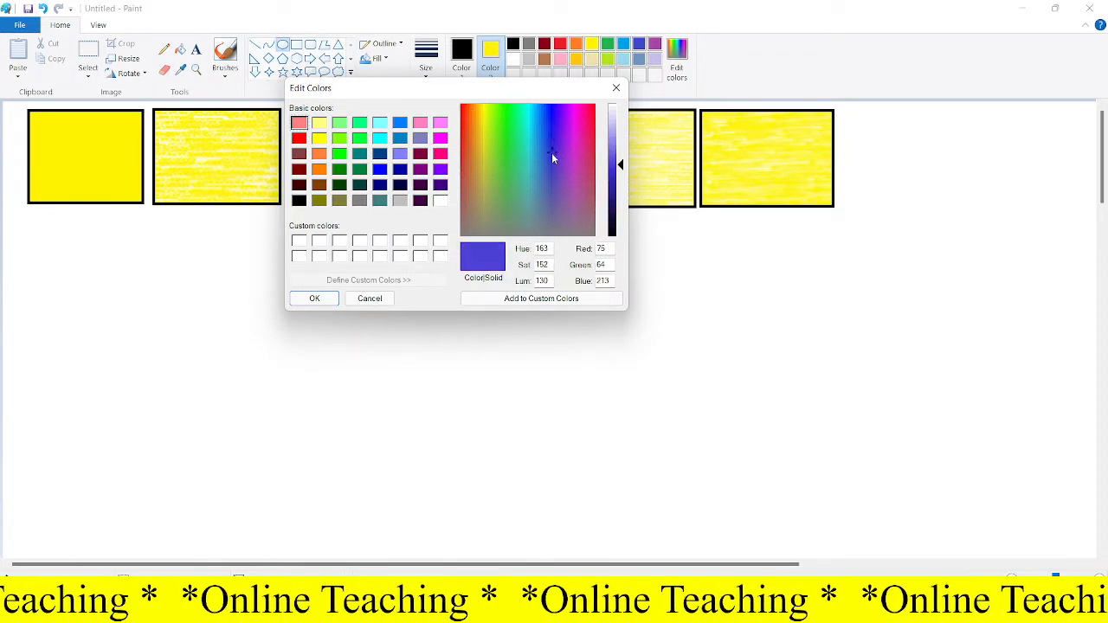
click(466, 139)
click(465, 114)
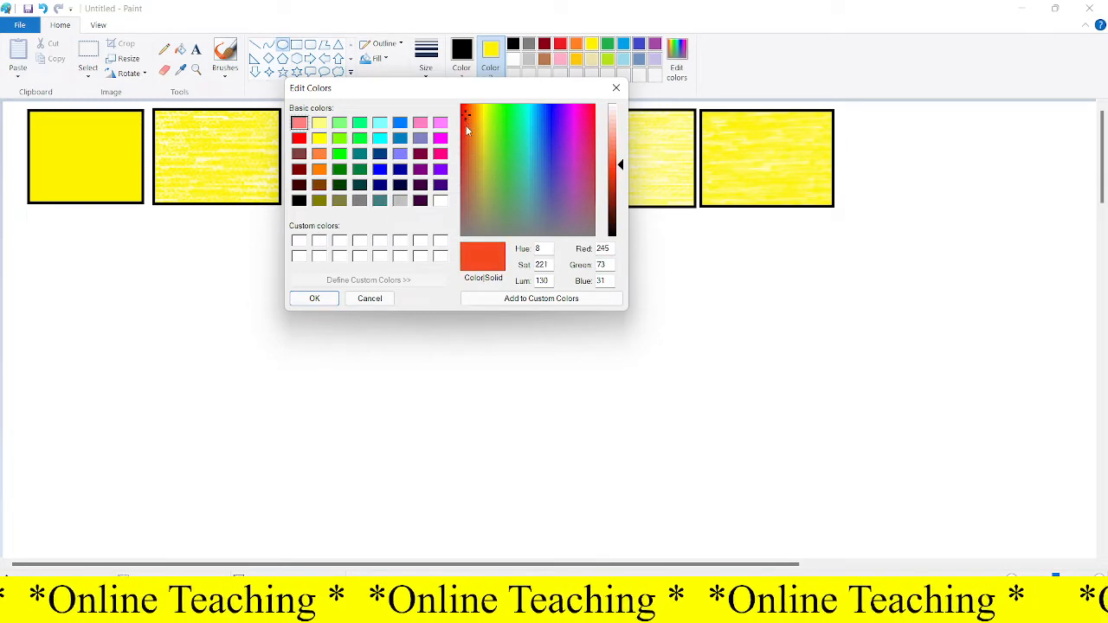
click(466, 125)
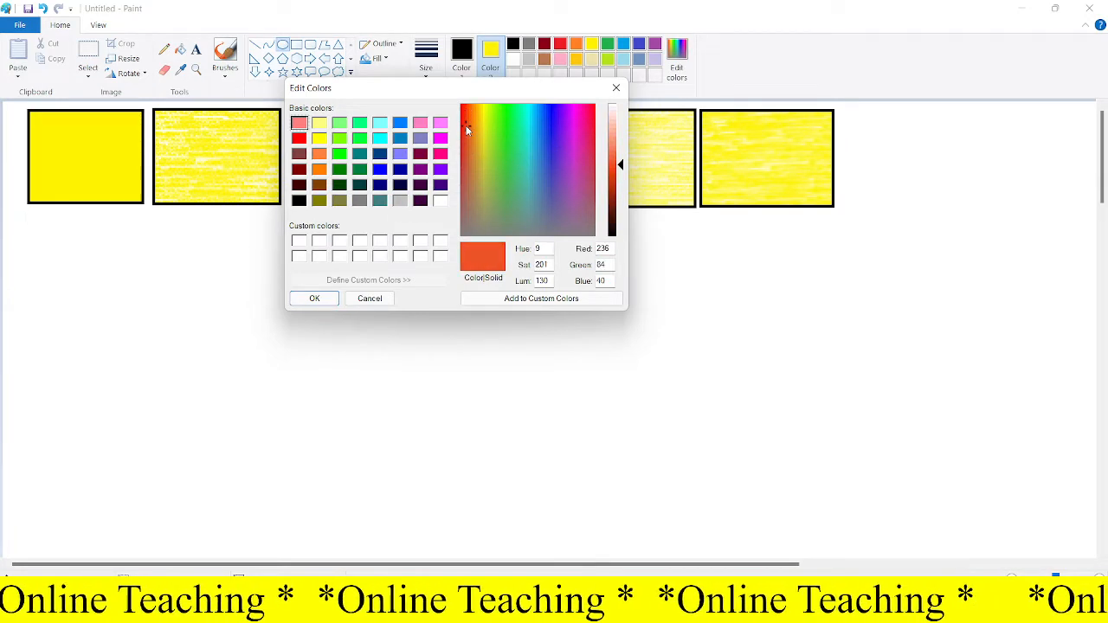
Set Color 2 to a deep pink based on the basic pink, darkened to luminosity 113
click(420, 126)
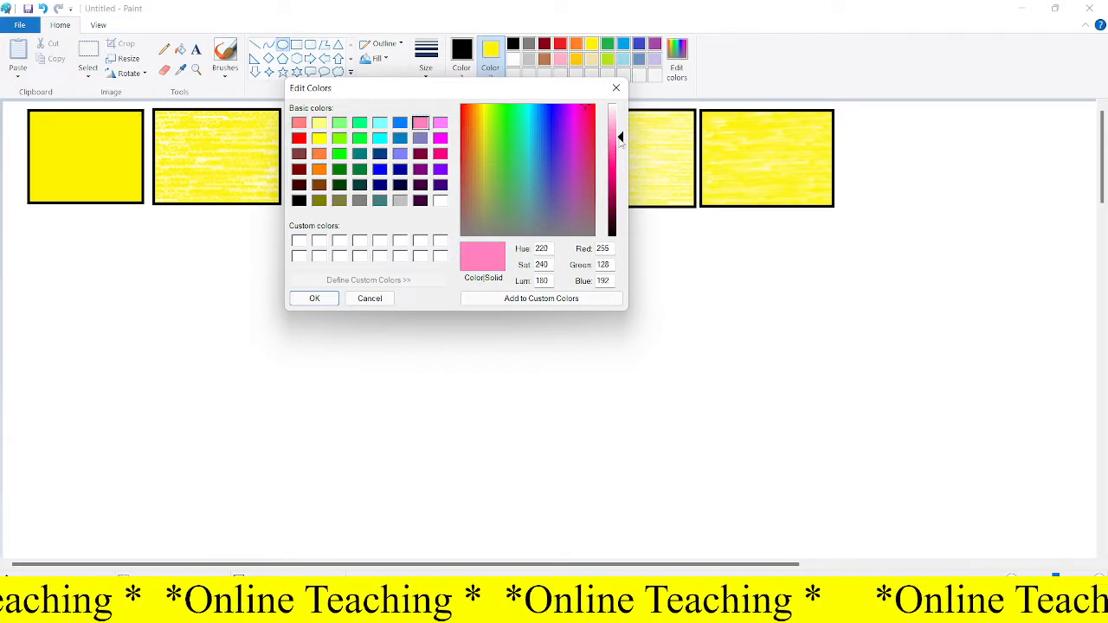
click(619, 137)
drag(620, 139, 619, 177)
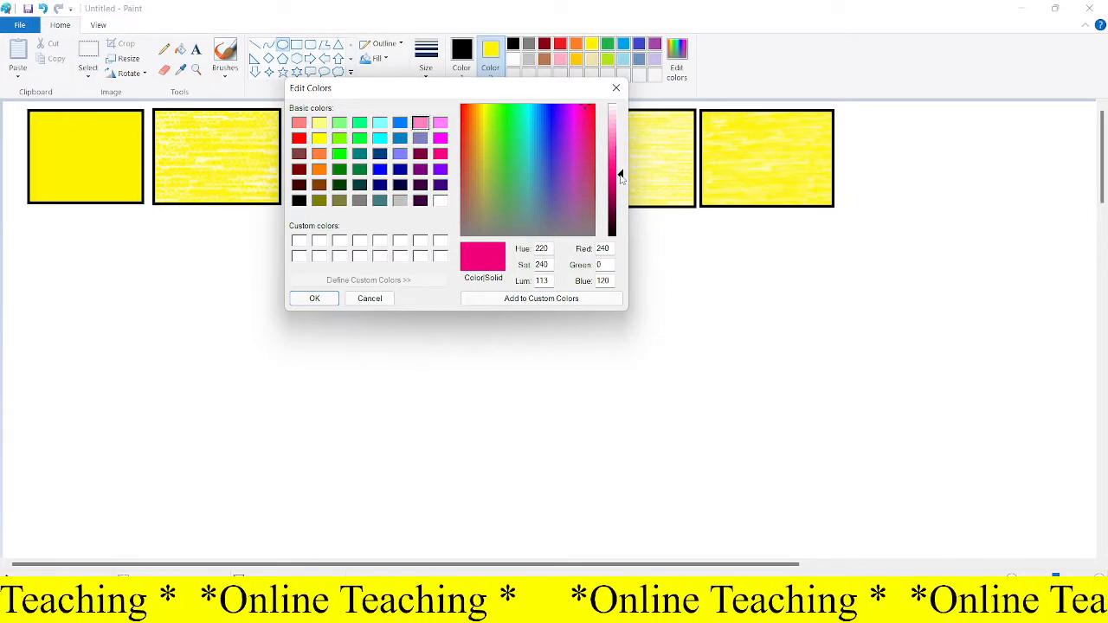
click(315, 298)
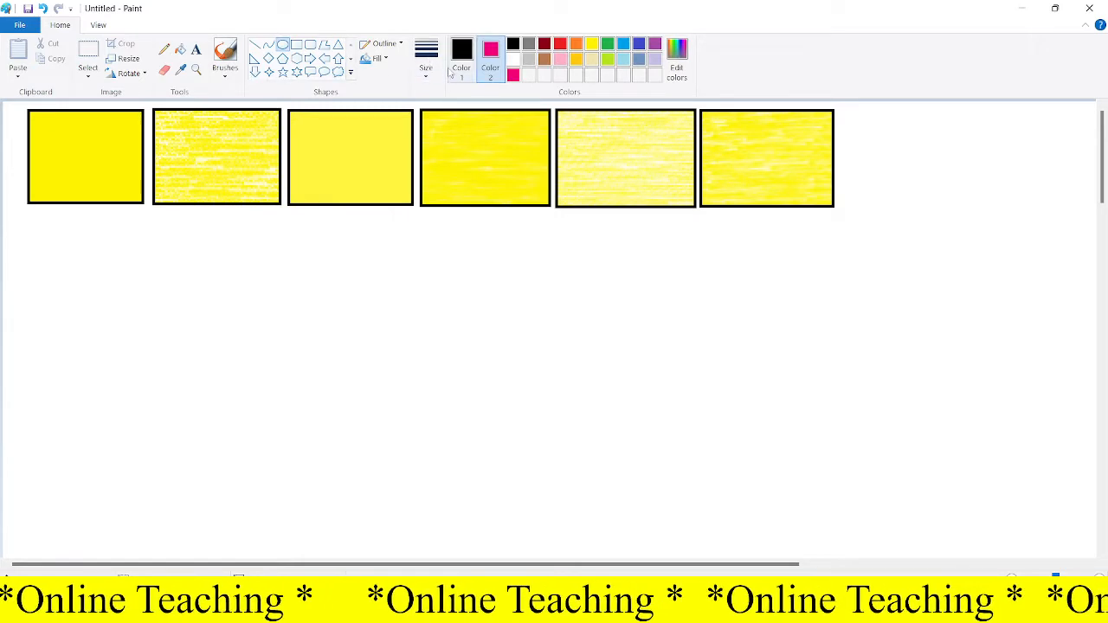
Draw an oval with a pink Solid color fill below the first yellow rectangle
click(376, 59)
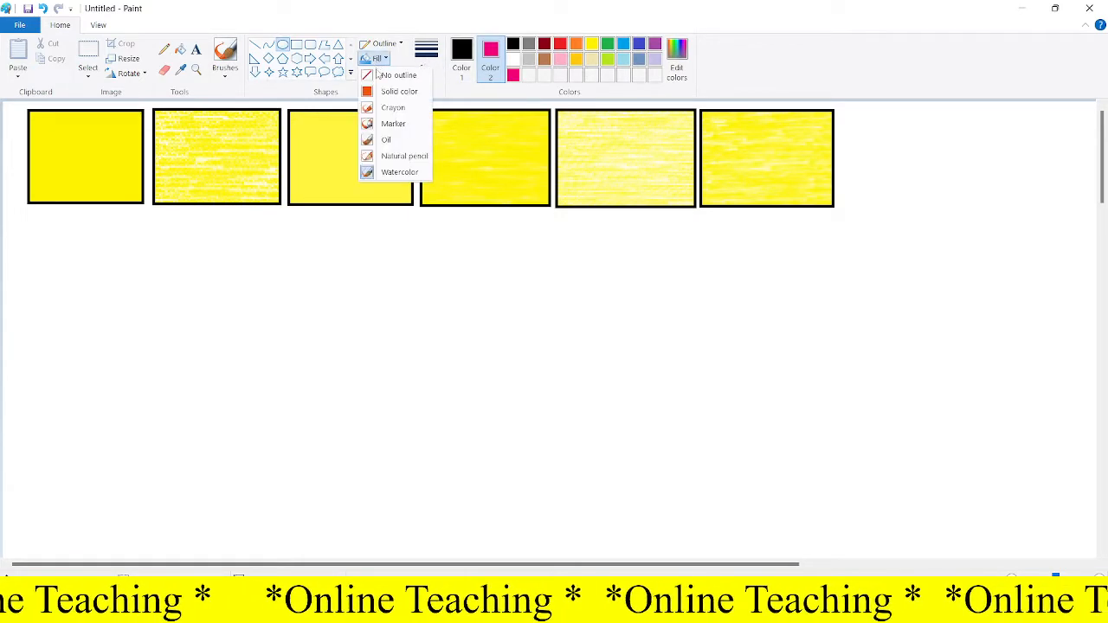
click(382, 95)
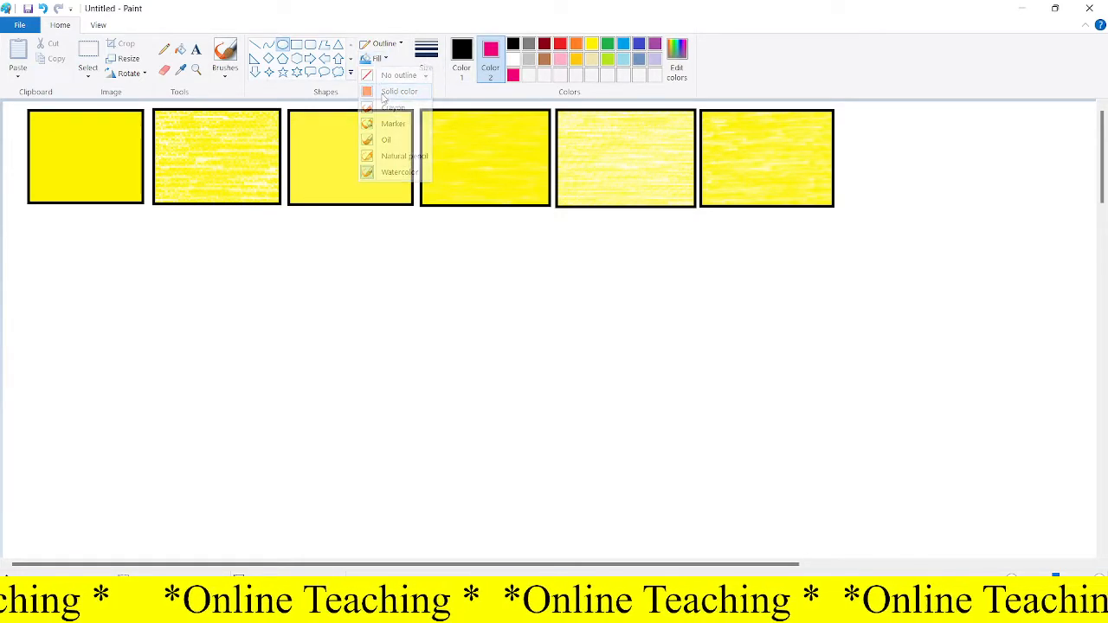
drag(37, 225, 130, 304)
drag(133, 315, 136, 327)
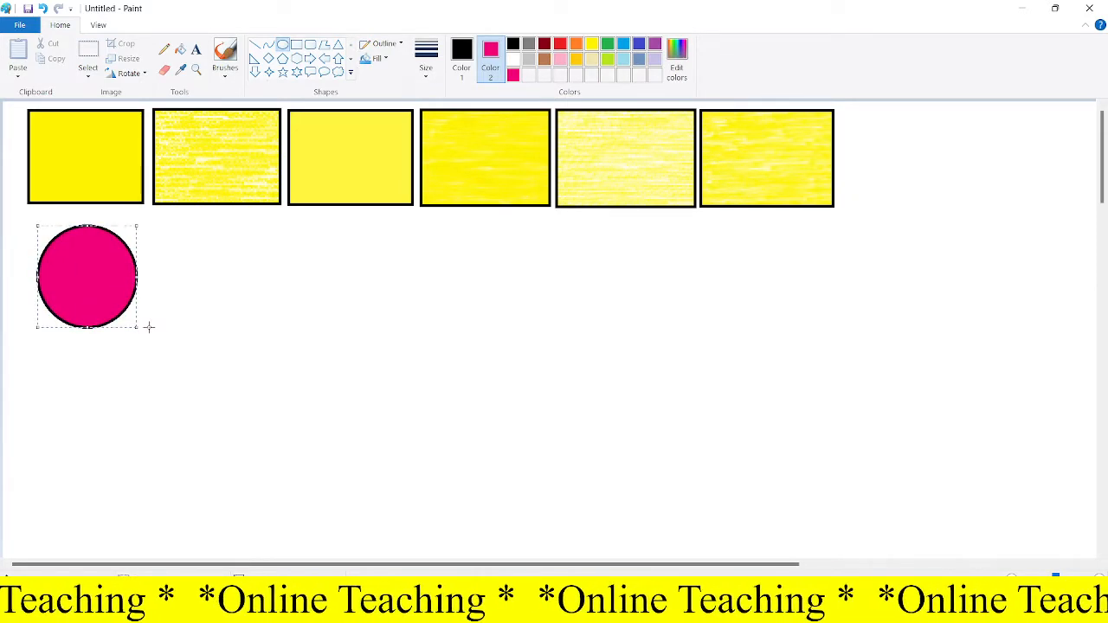
click(148, 327)
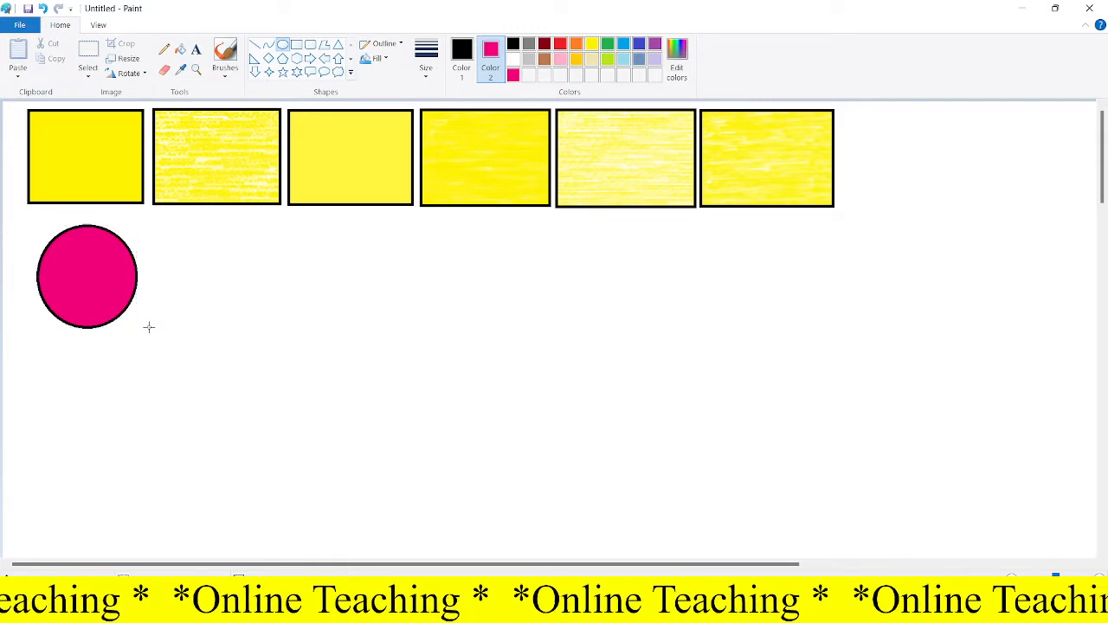
Draw a second oval with a pink Crayon fill just right of the solid-filled one
click(377, 58)
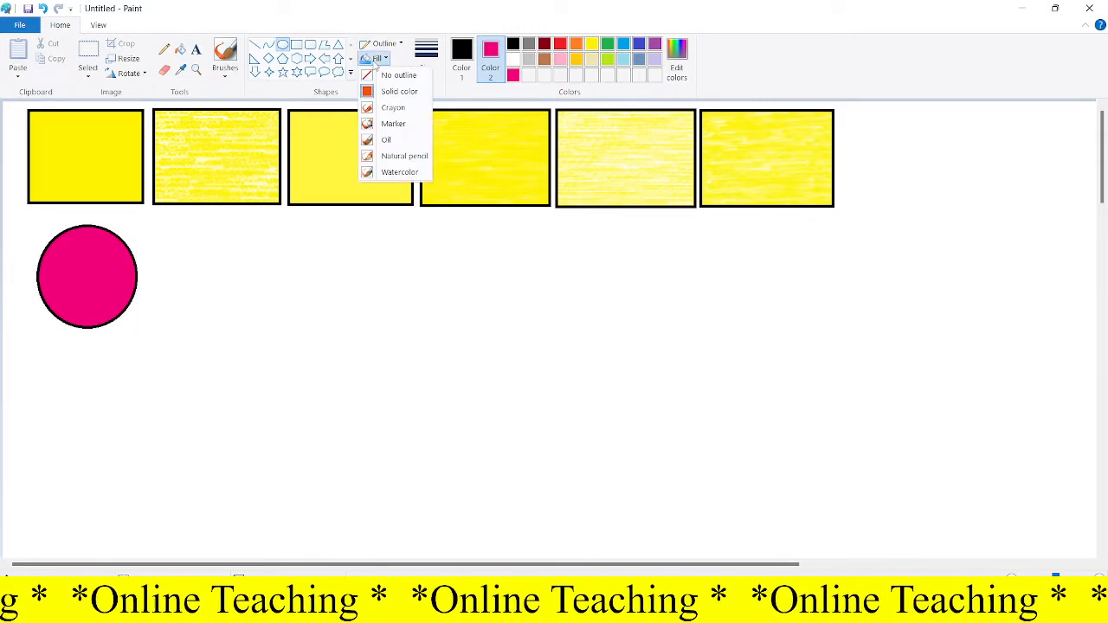
click(390, 108)
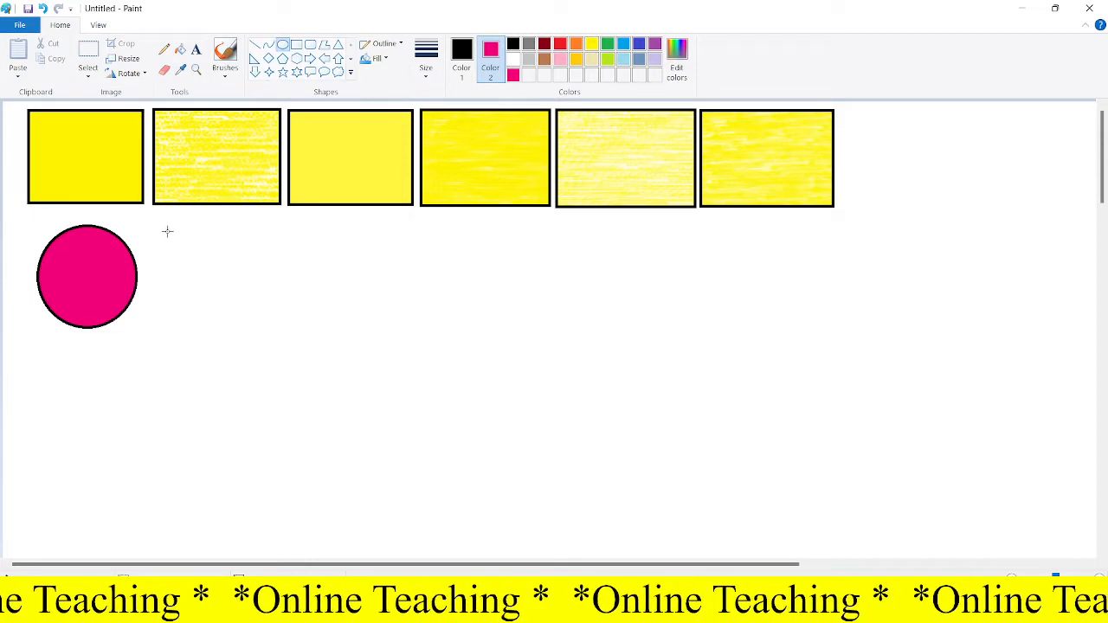
mouse_move(167, 232)
mouse_down()
mouse_move(229, 247)
mouse_move(271, 296)
mouse_move(279, 338)
mouse_up()
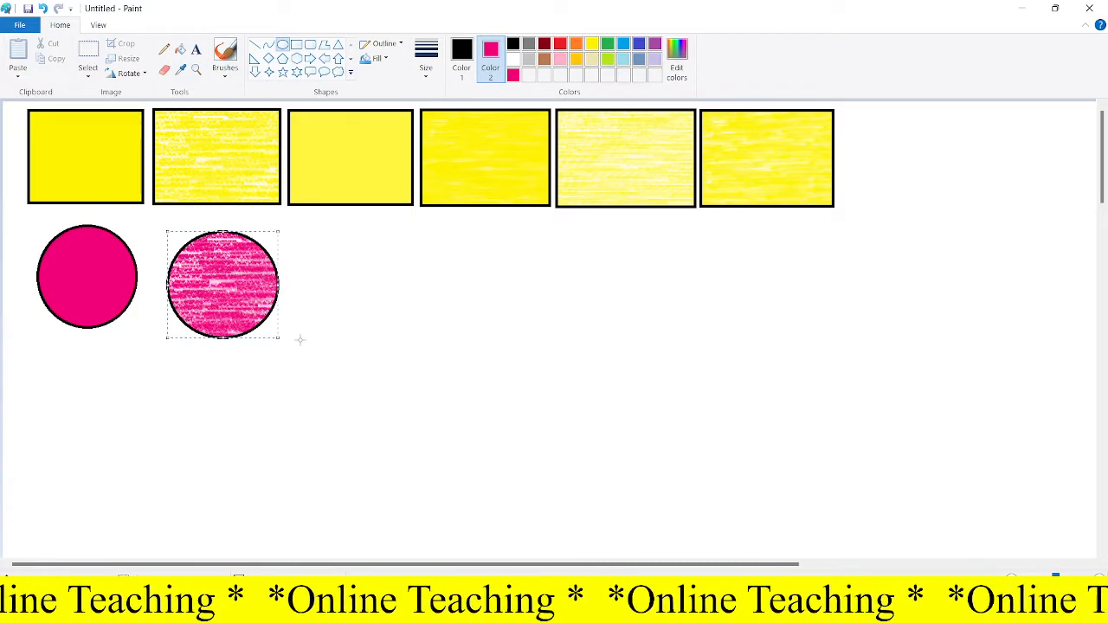
click(300, 340)
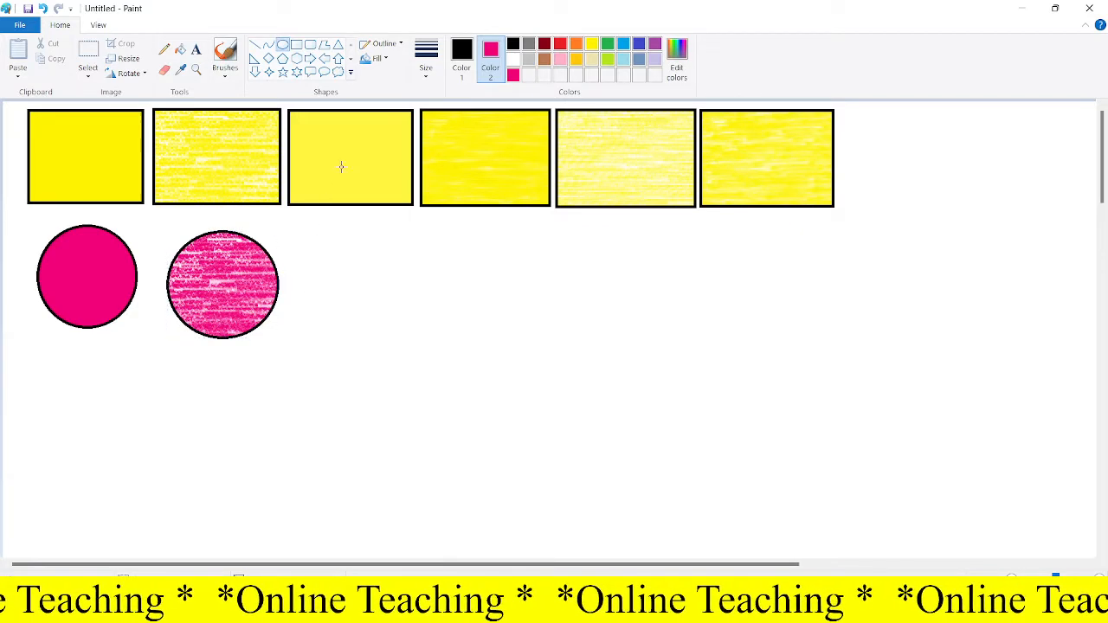
Draw a third oval with a pink Marker fill just right of the crayon-filled one
click(378, 59)
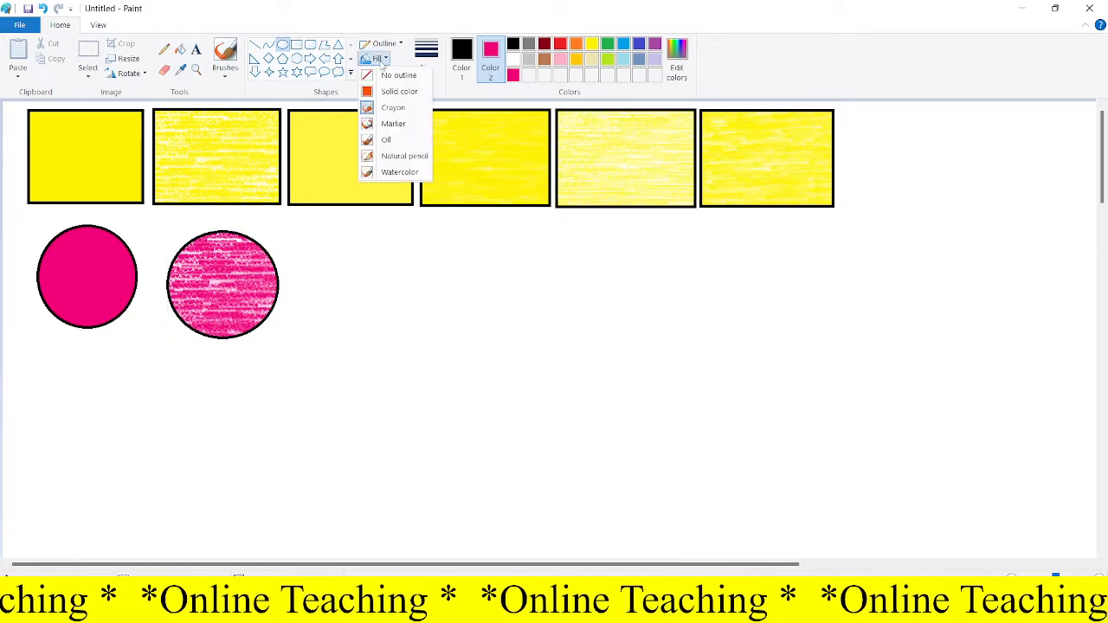
click(386, 128)
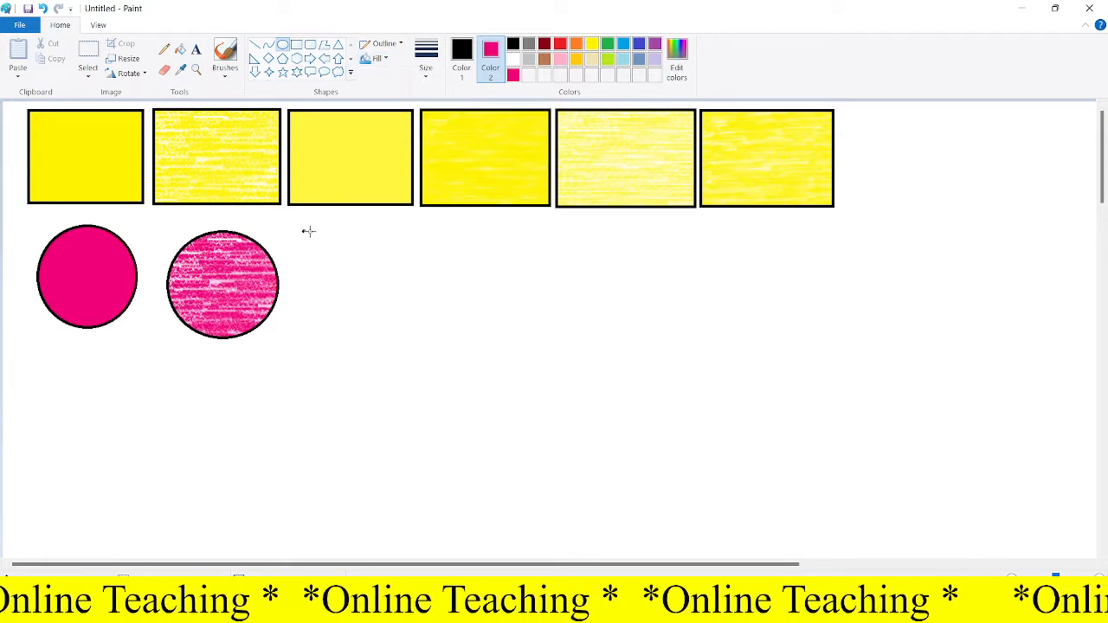
drag(303, 231, 422, 331)
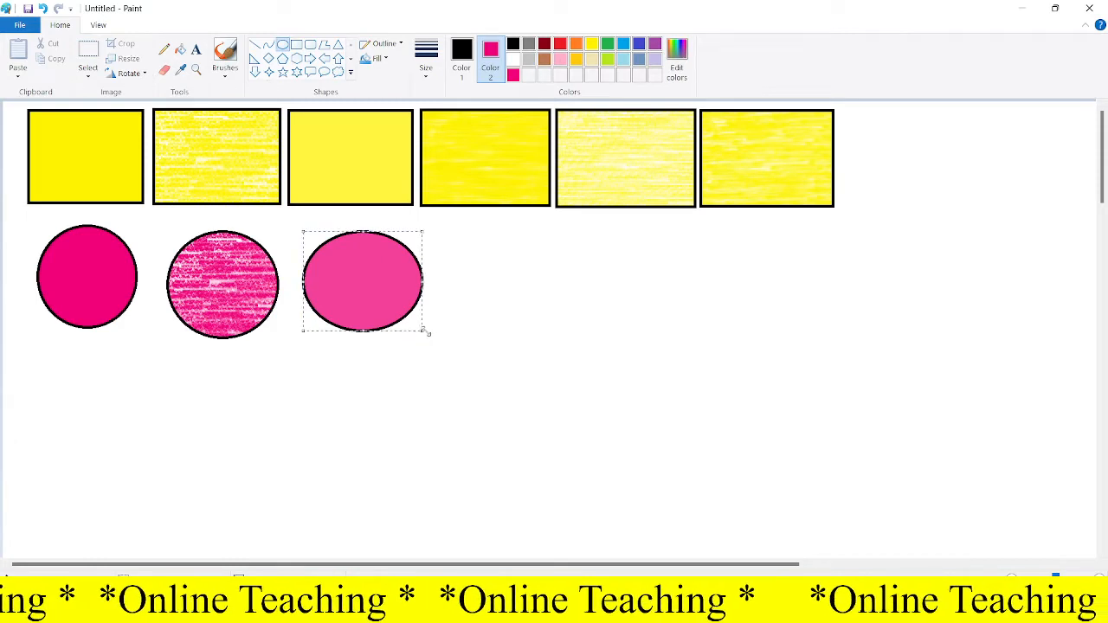
click(449, 345)
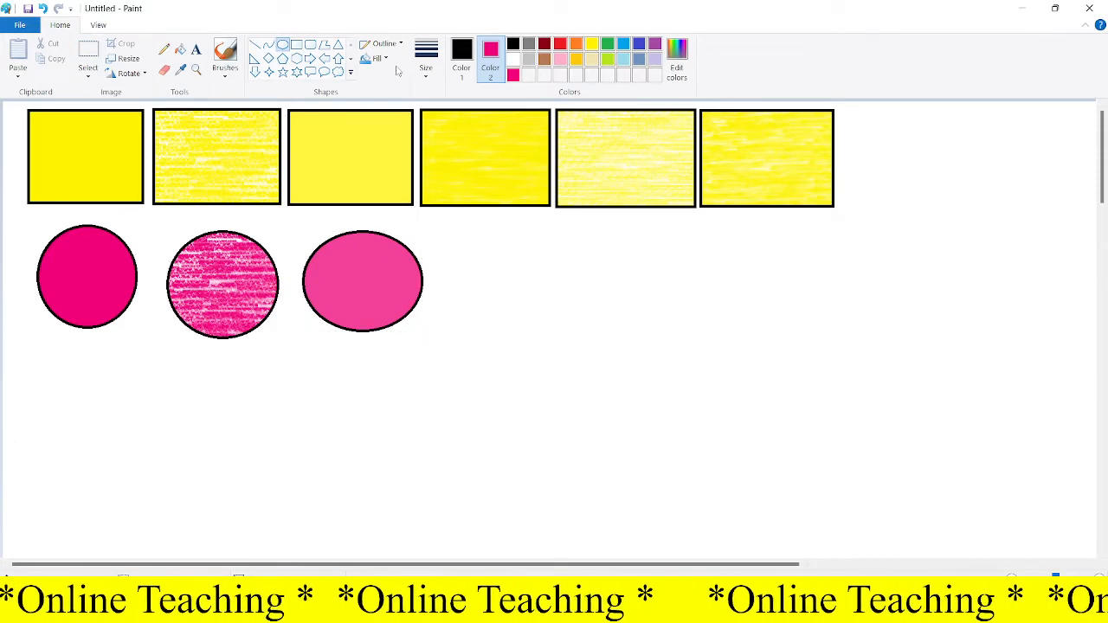
Draw a fourth oval with a pink Oil fill just right of the marker-filled one
click(382, 59)
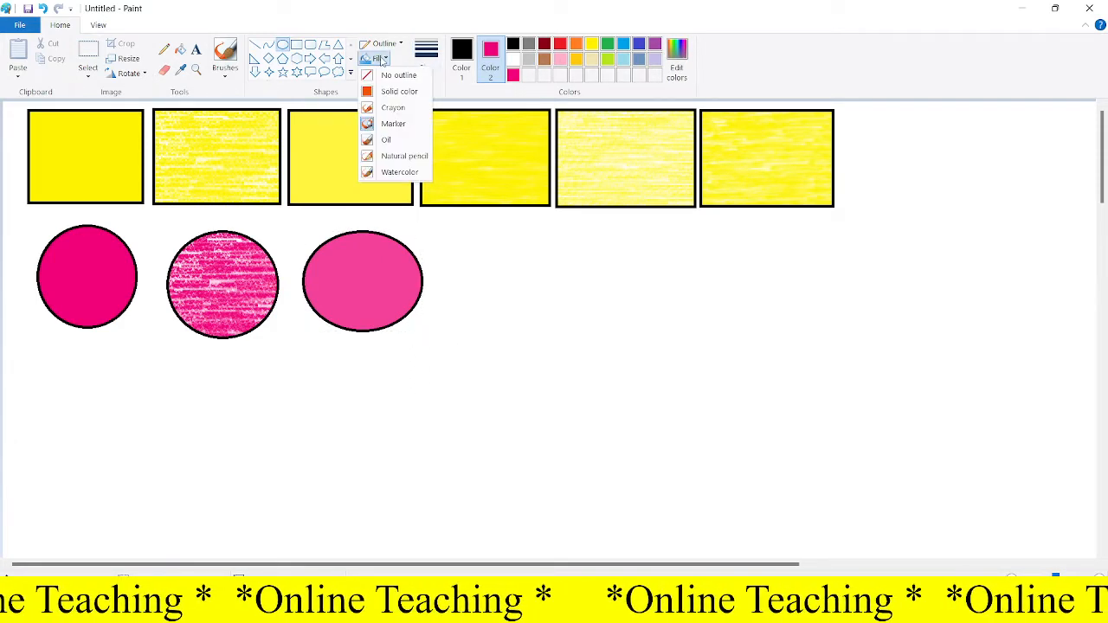
click(386, 141)
drag(450, 229, 576, 334)
click(577, 358)
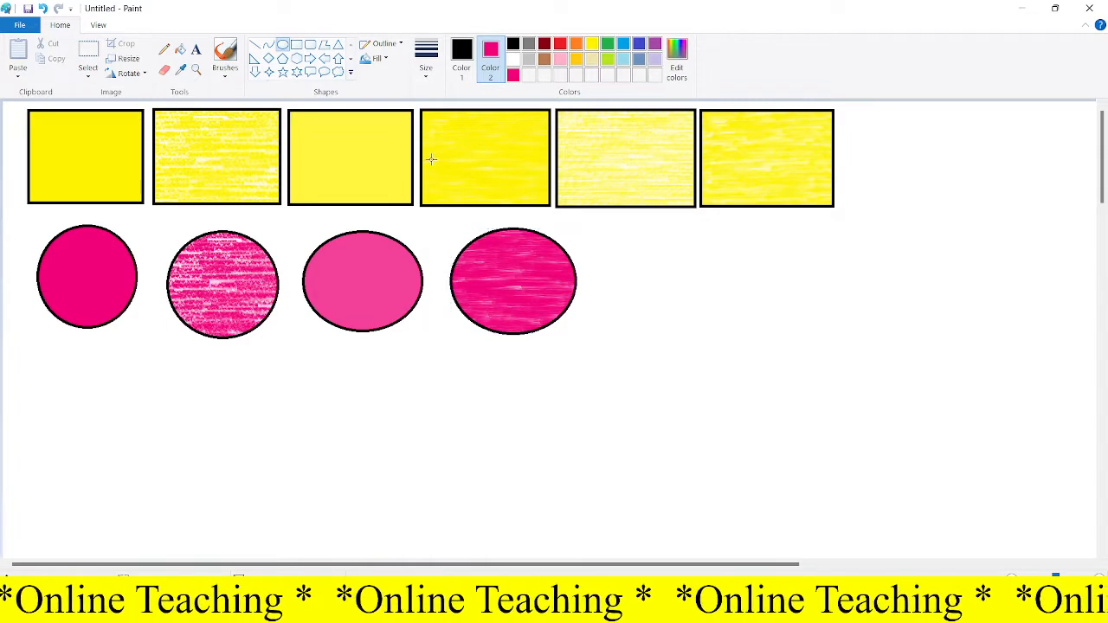
Draw a fifth oval with a pink Natural pencil fill just right of the oil-filled one
click(383, 60)
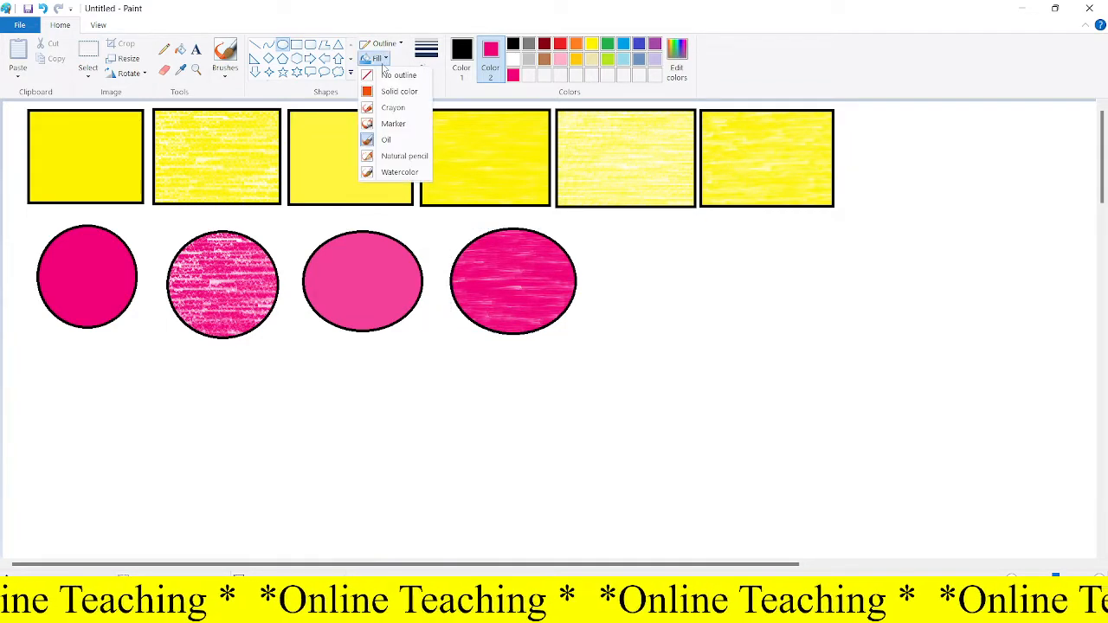
click(401, 161)
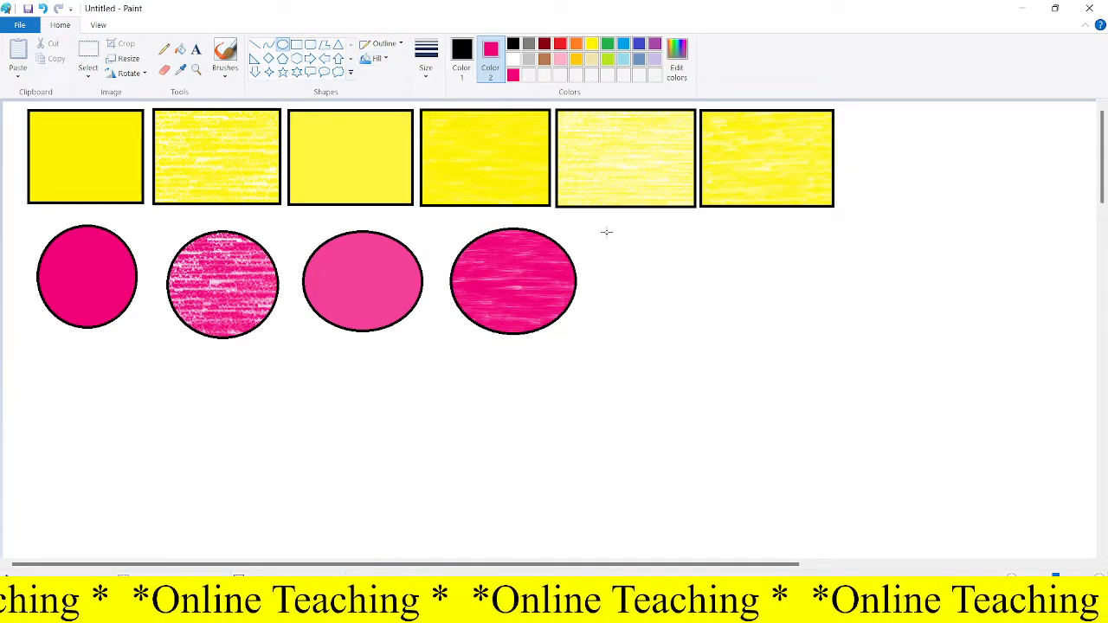
mouse_move(605, 232)
mouse_down()
mouse_move(665, 266)
mouse_move(738, 345)
mouse_up()
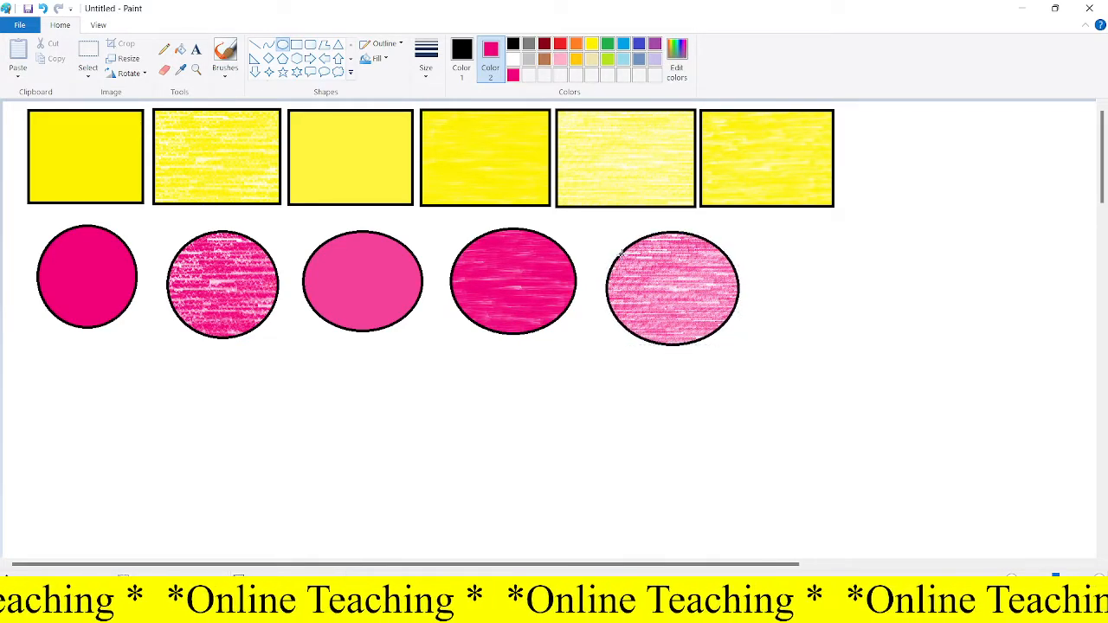
Draw a sixth oval with a pink Watercolor fill at the right end of the oval row
click(377, 58)
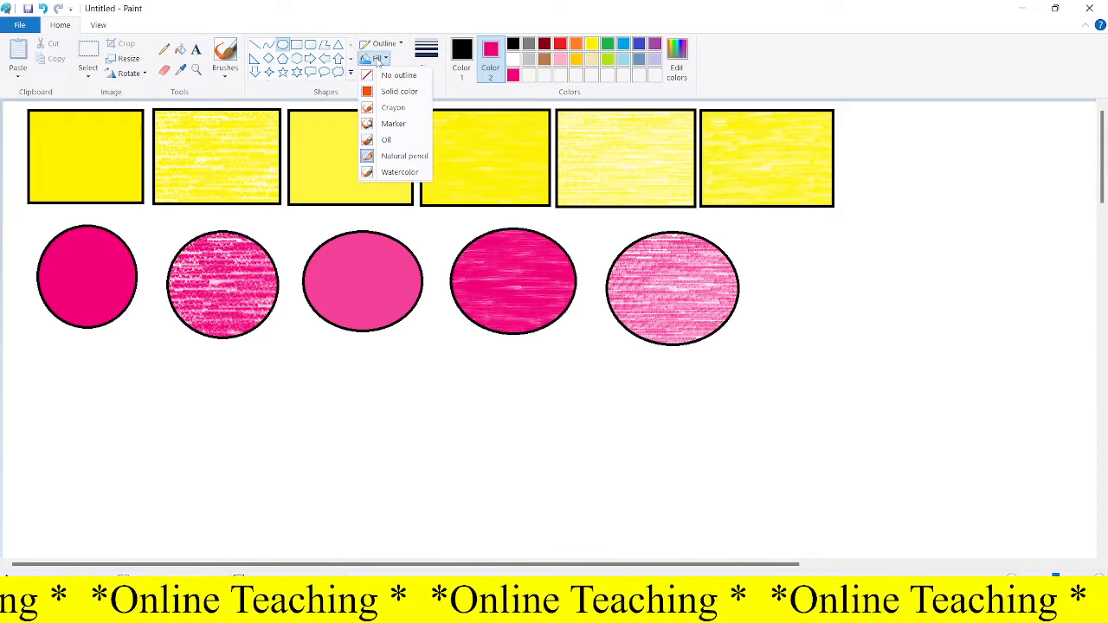
click(400, 172)
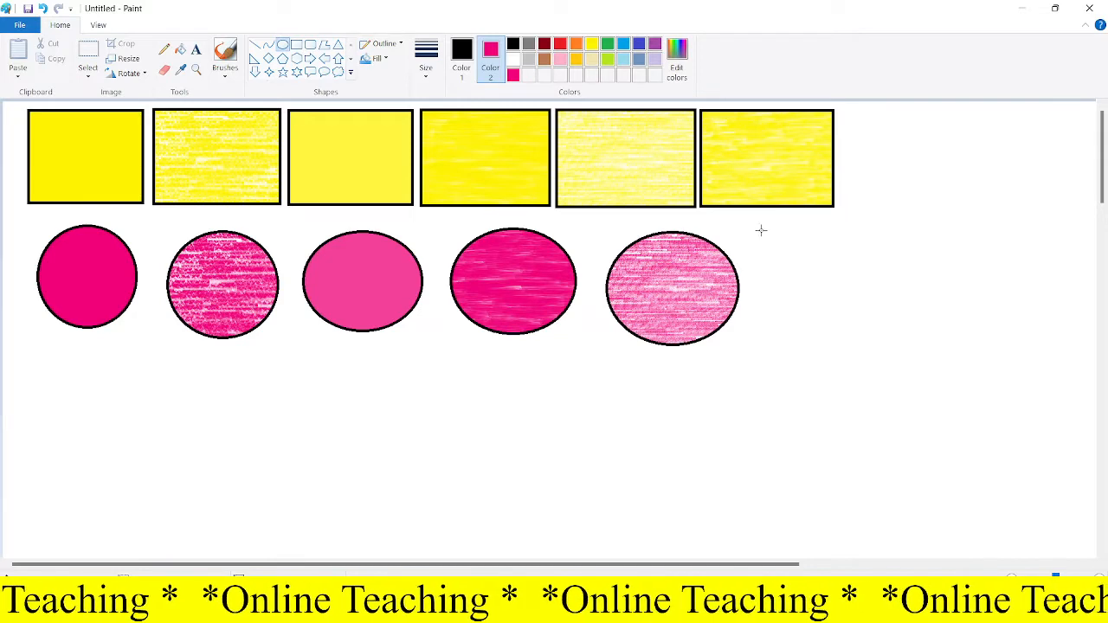
drag(759, 231, 891, 354)
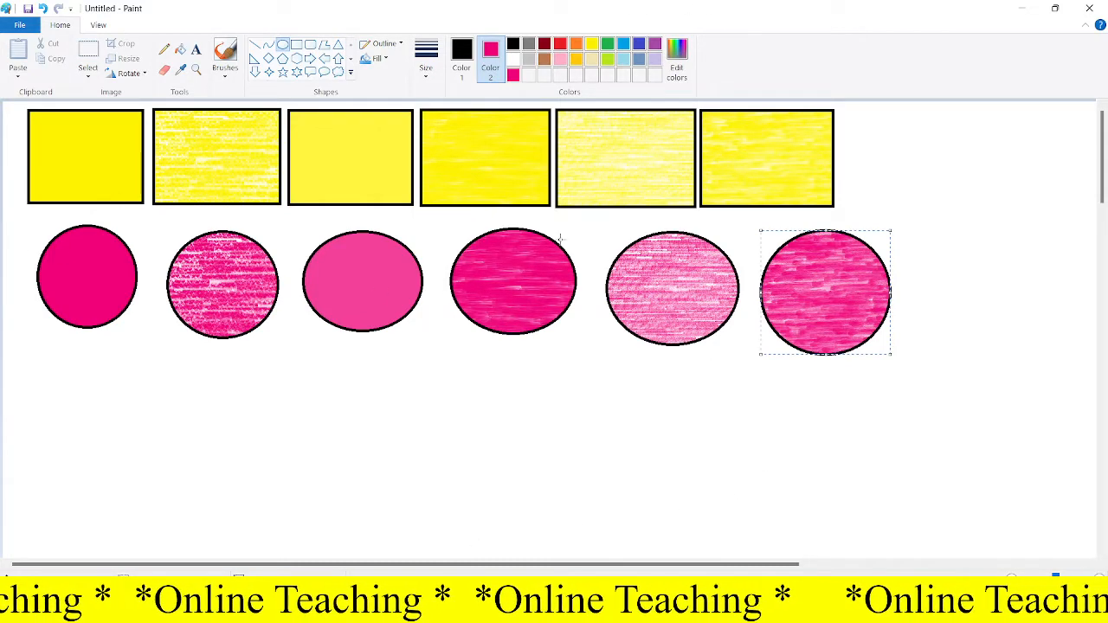
click(376, 58)
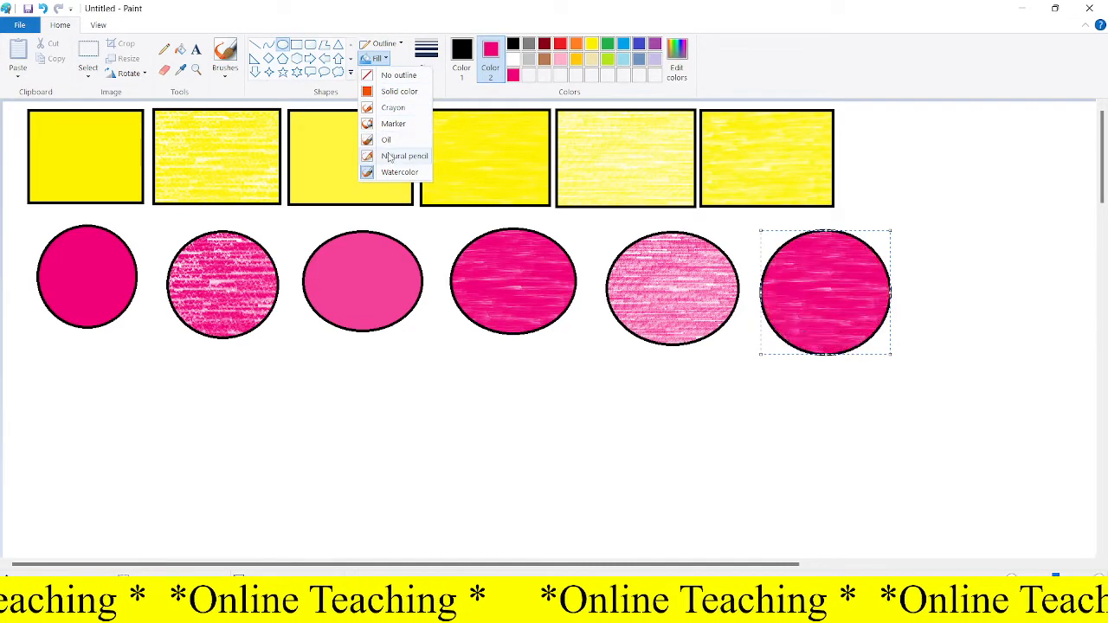
click(390, 173)
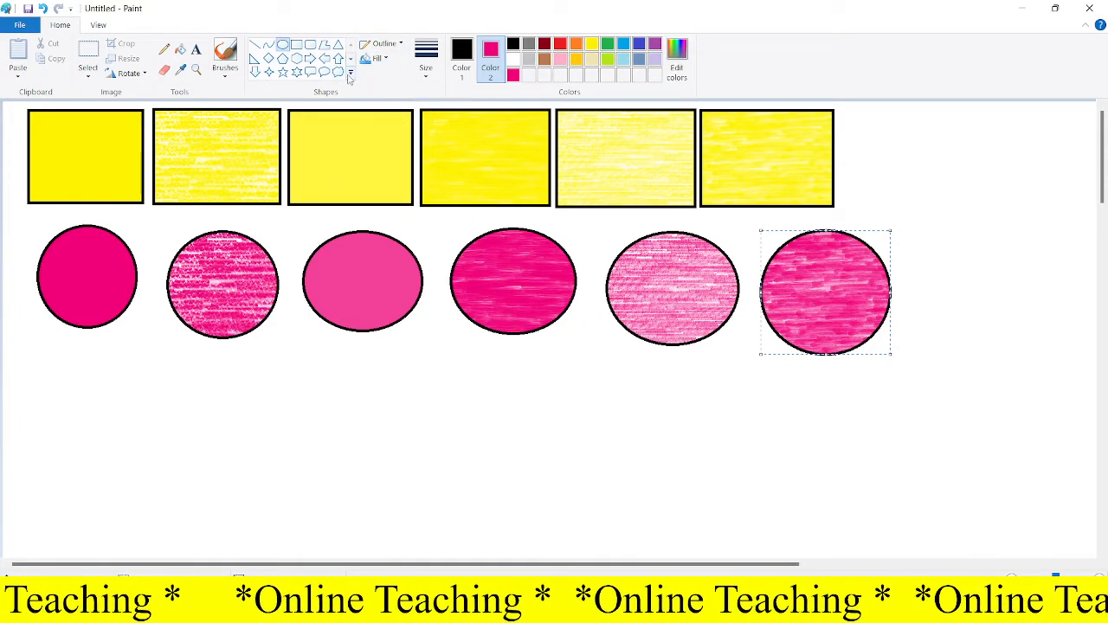
Choose the heart shape and set its outline color to indigo blue
click(350, 77)
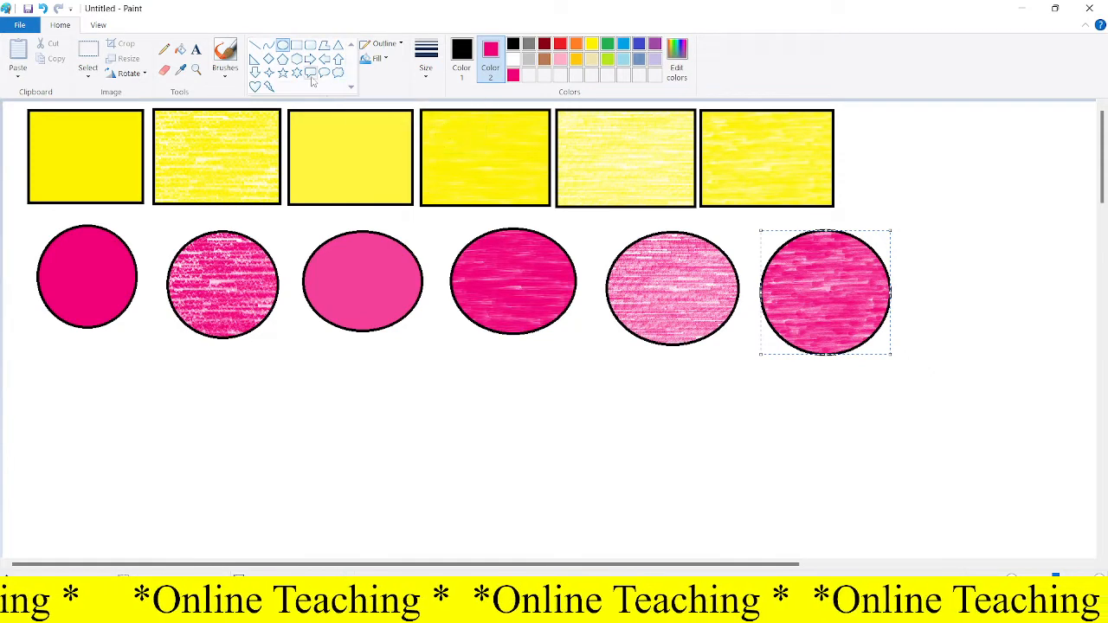
click(254, 86)
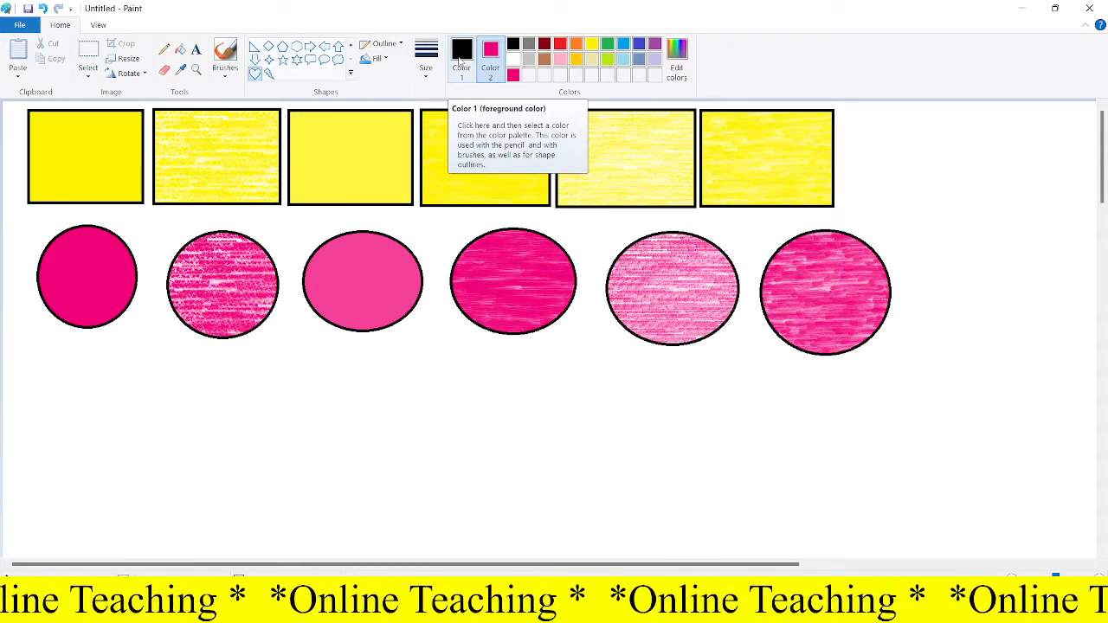
click(459, 59)
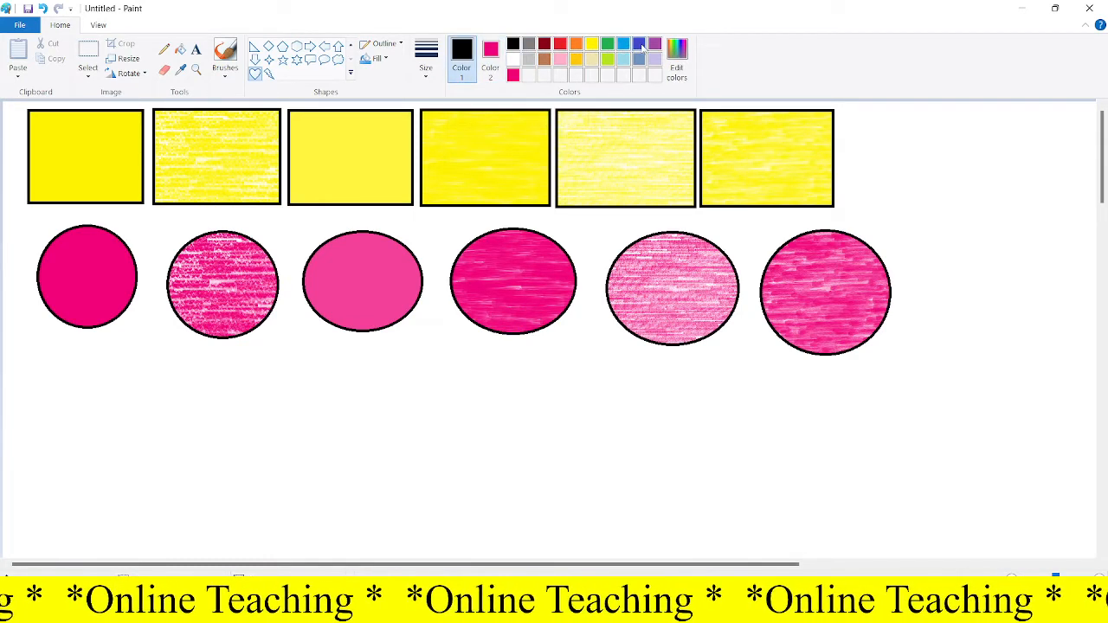
click(639, 45)
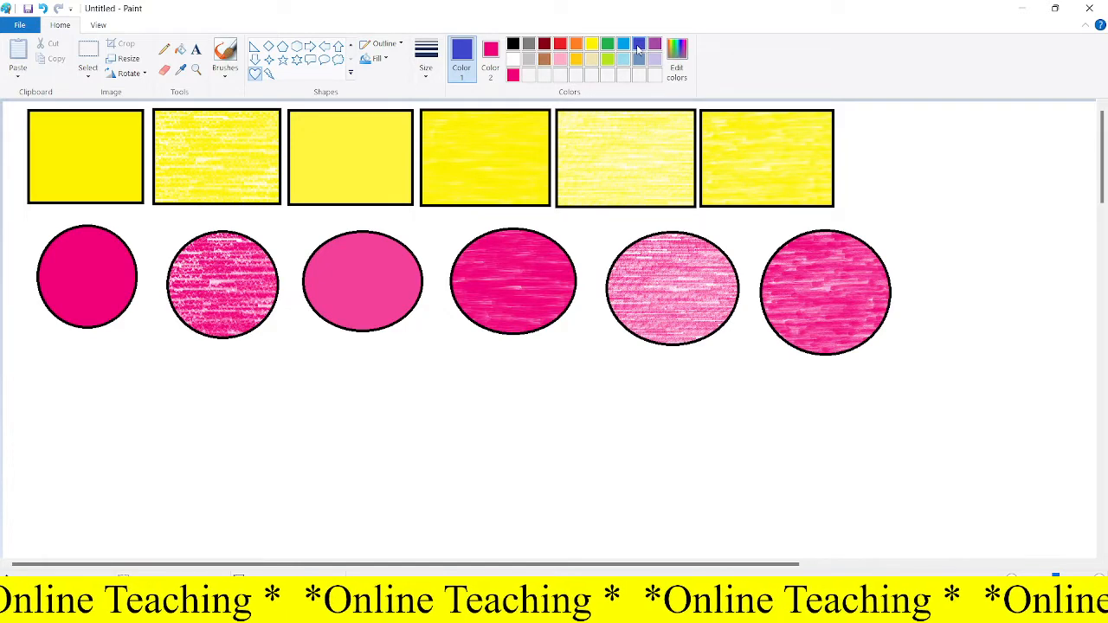
Set the fill color to a custom dark red with Red 219, Green 0 and Blue 0
click(490, 60)
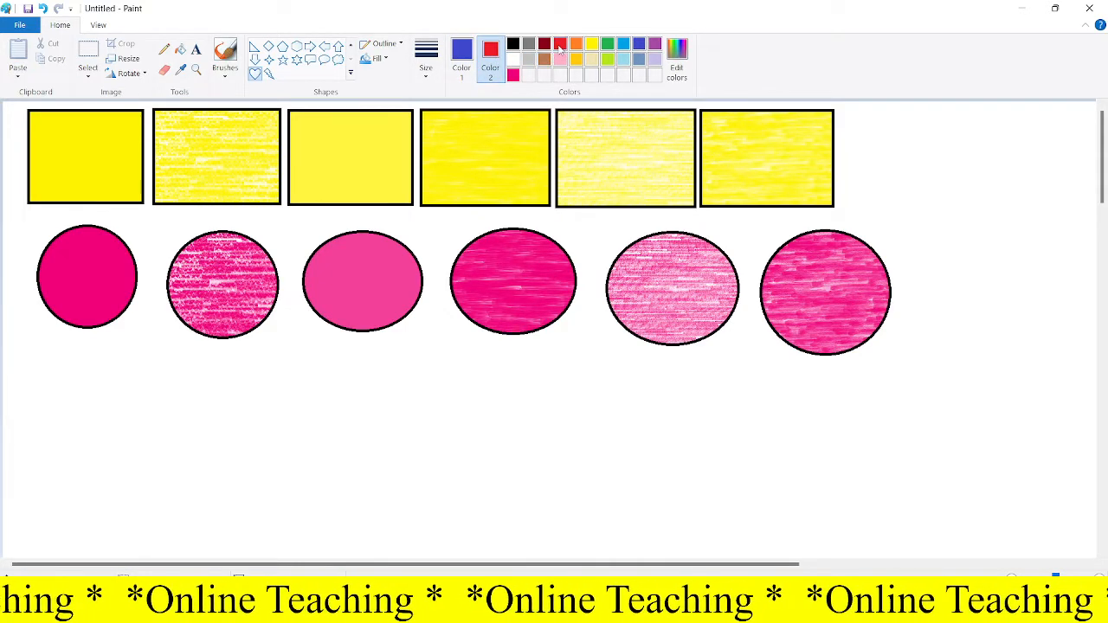
click(677, 61)
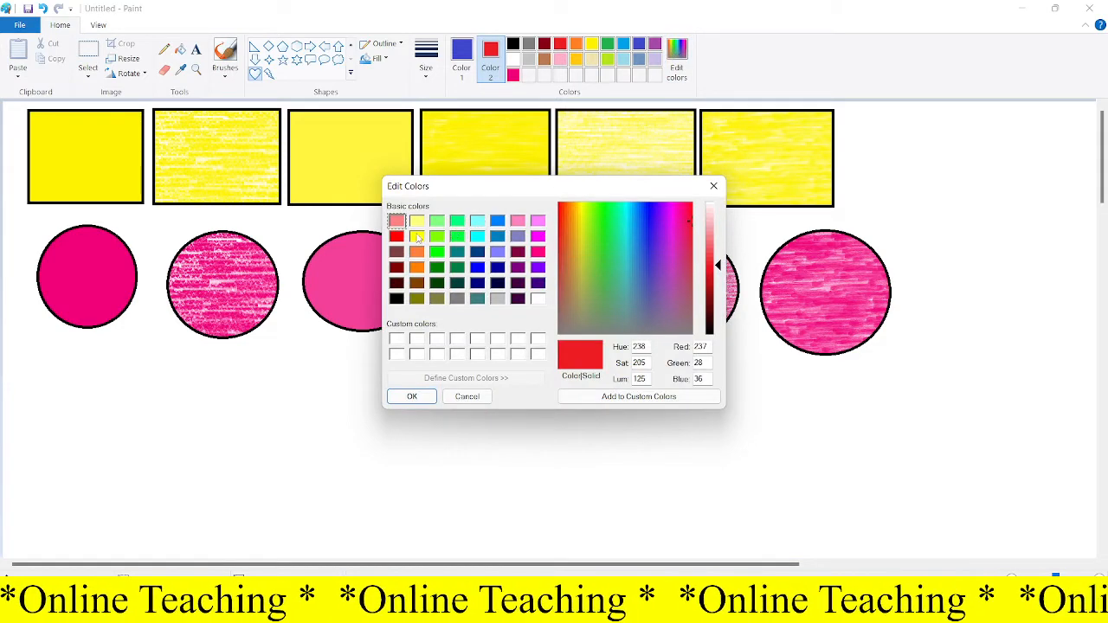
click(561, 218)
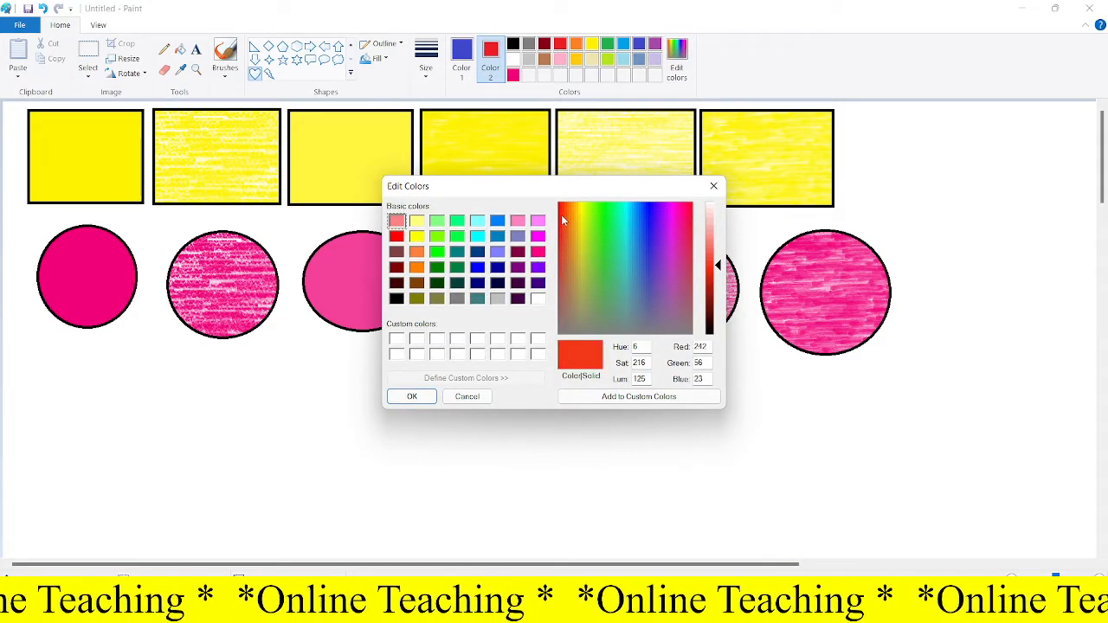
click(563, 208)
click(560, 205)
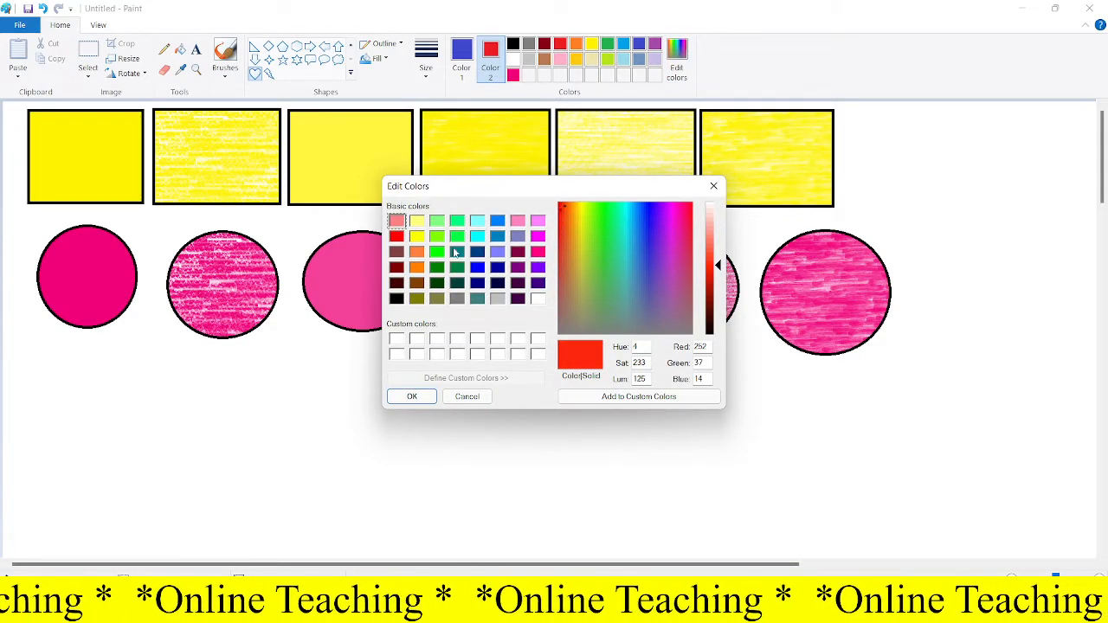
click(400, 237)
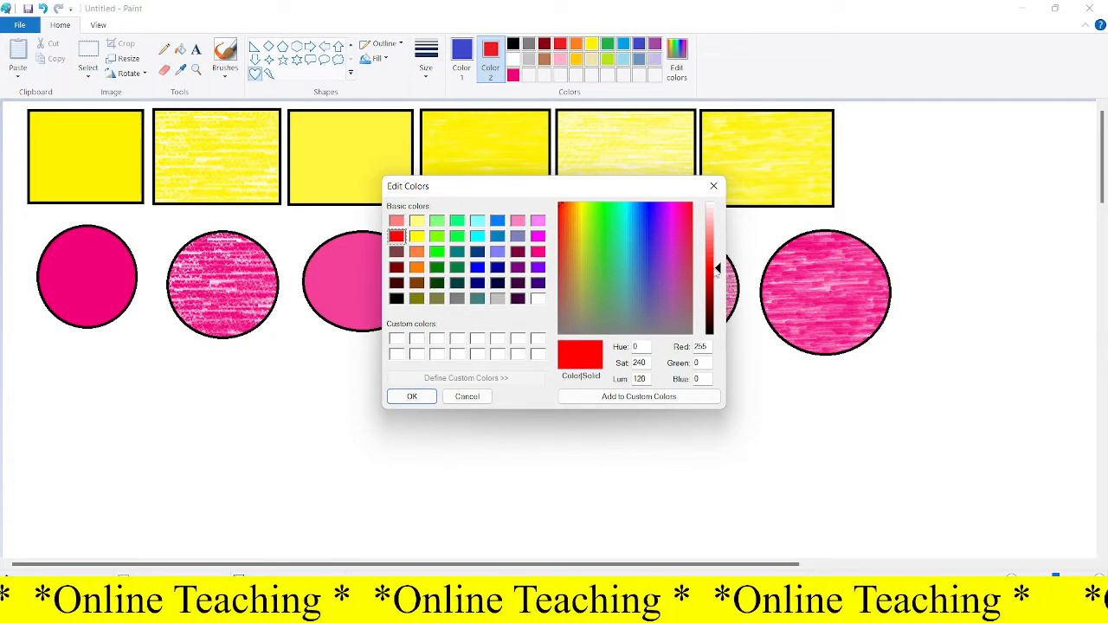
mouse_move(719, 269)
mouse_down()
mouse_move(719, 251)
mouse_move(719, 278)
mouse_up()
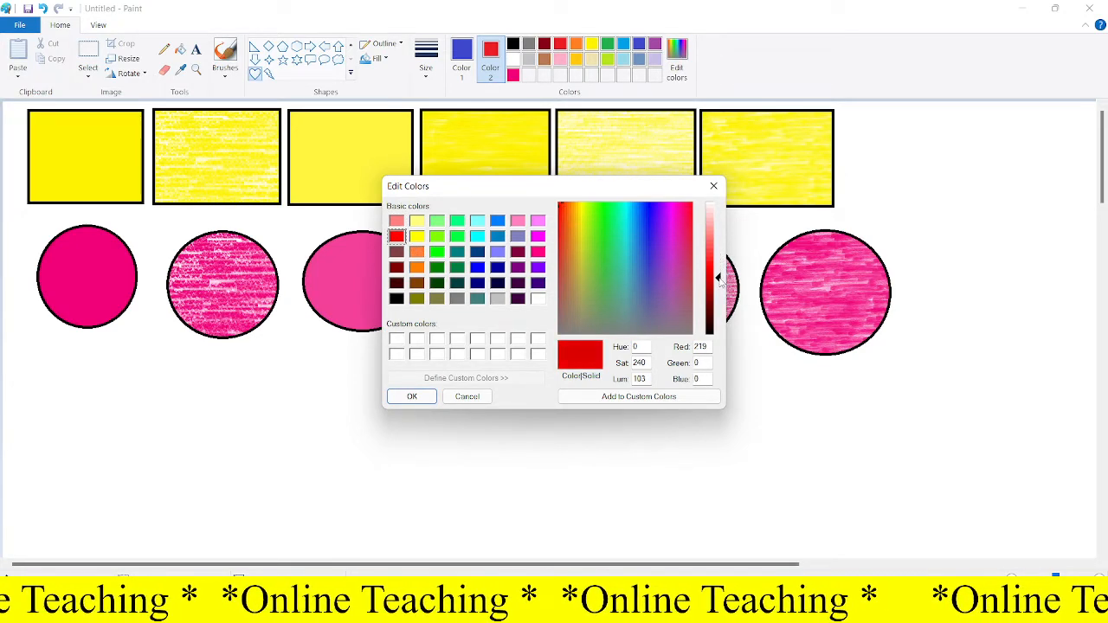
click(414, 396)
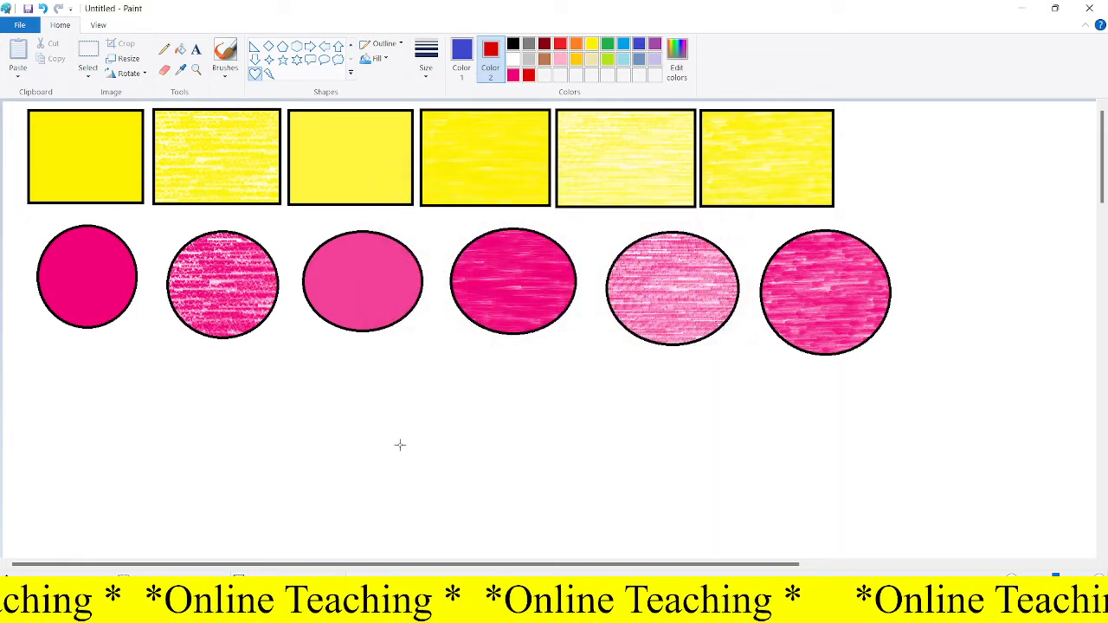
Draw a heart with the thickest outline and a solid red fill below the first pink oval
click(436, 76)
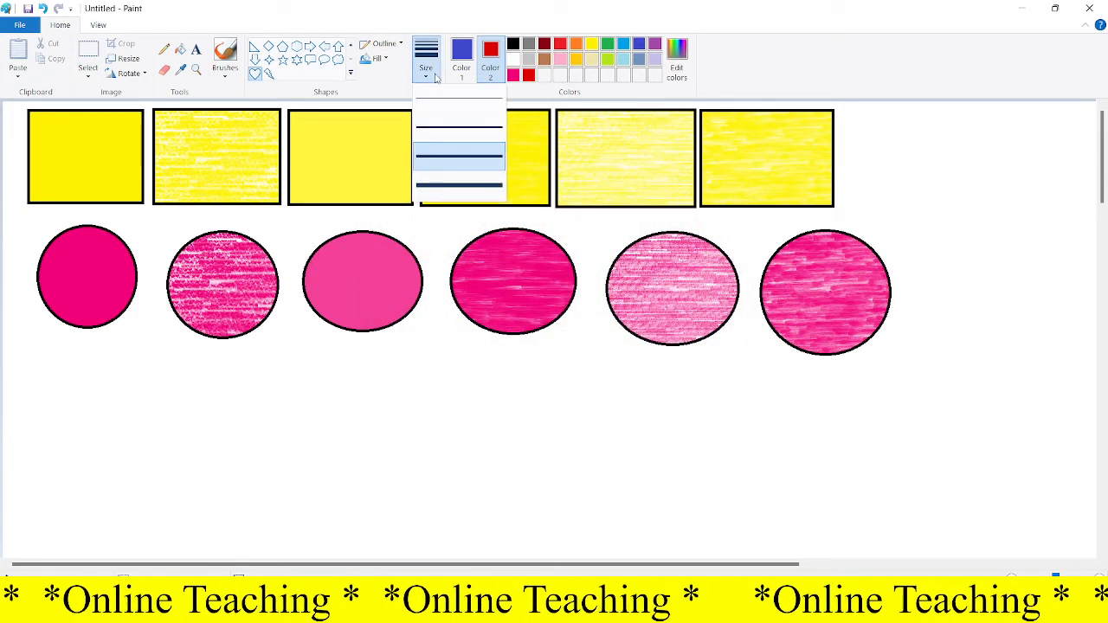
click(443, 186)
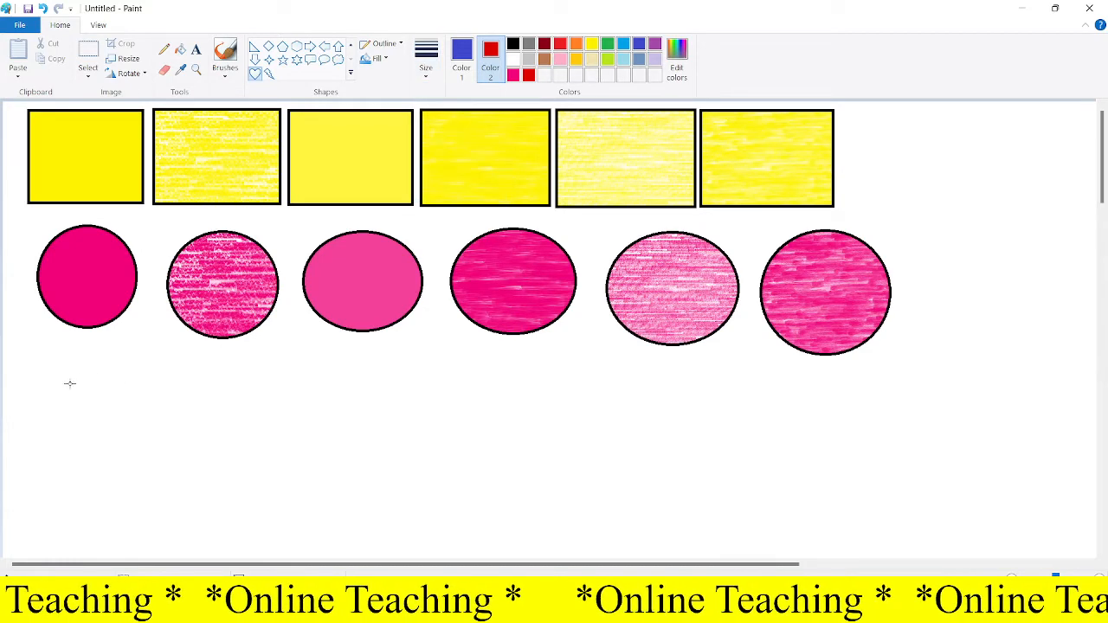
click(376, 58)
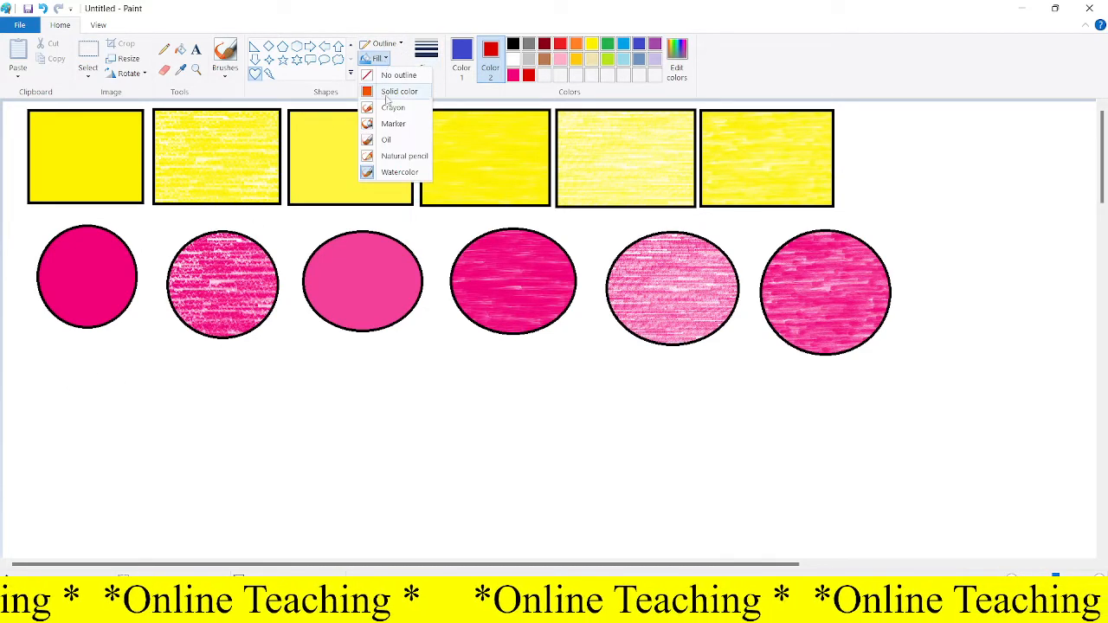
click(394, 91)
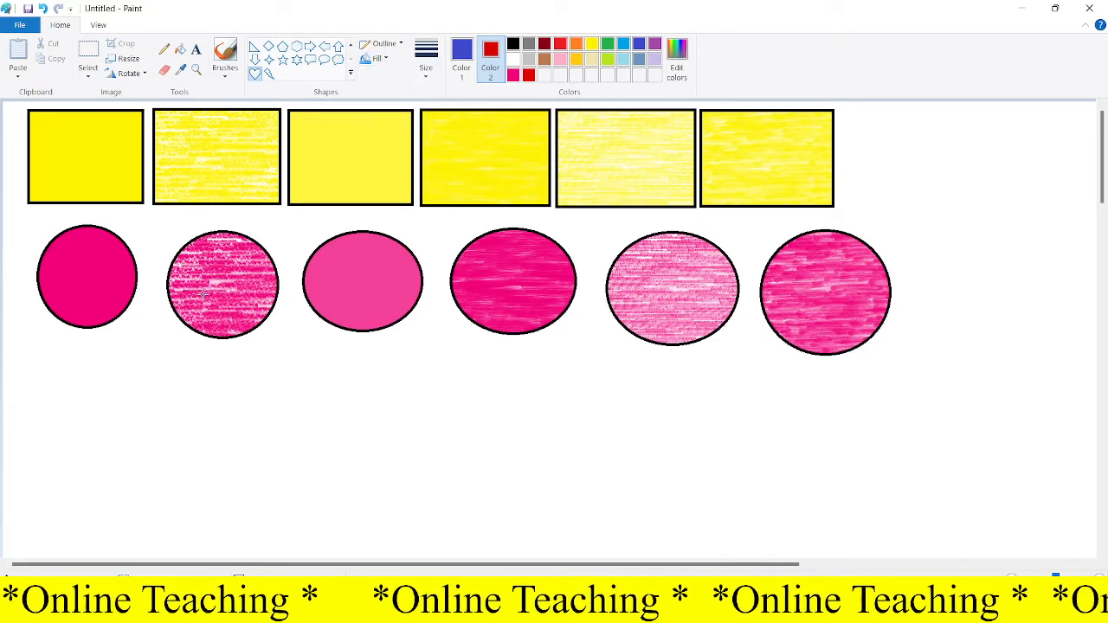
drag(45, 347, 160, 485)
click(175, 465)
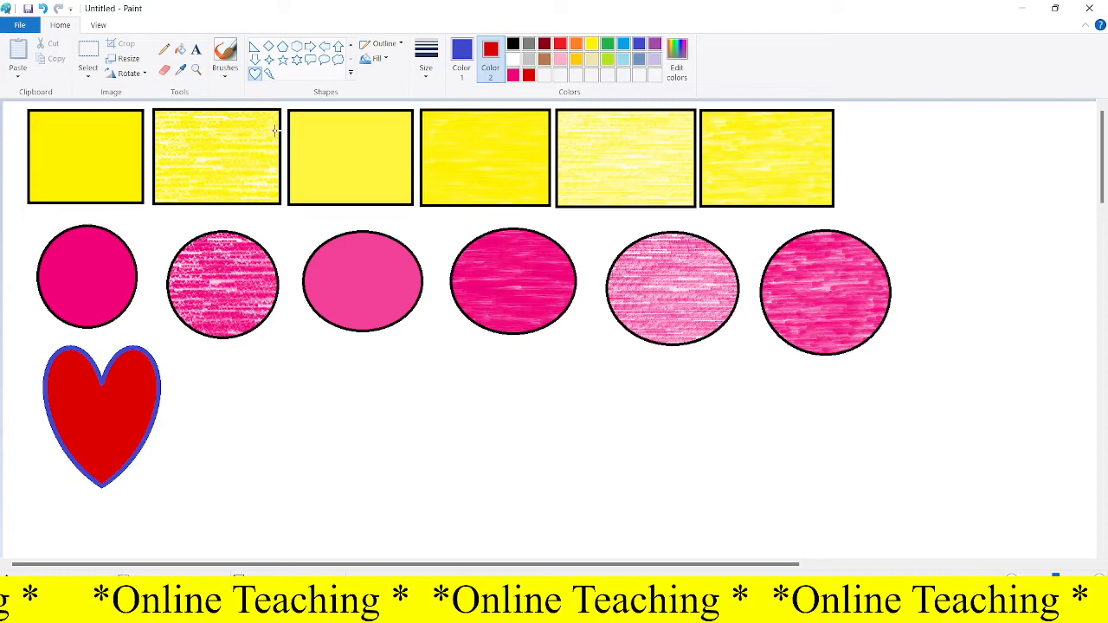
Draw a second heart with a red Crayon fill just right of the solid one
click(381, 60)
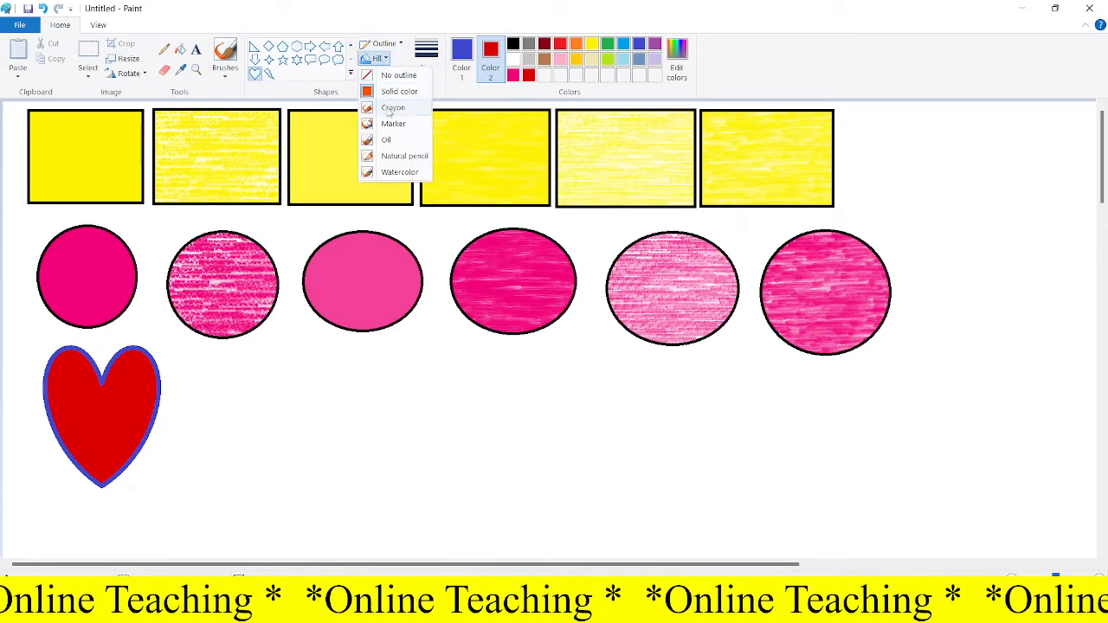
click(390, 108)
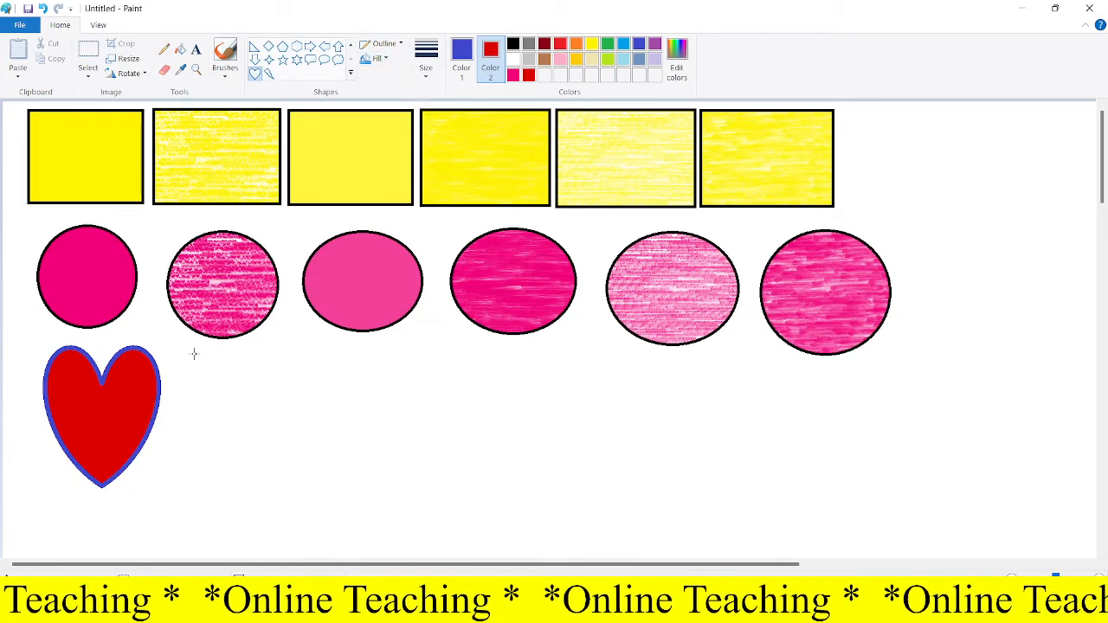
drag(193, 353, 335, 492)
click(355, 482)
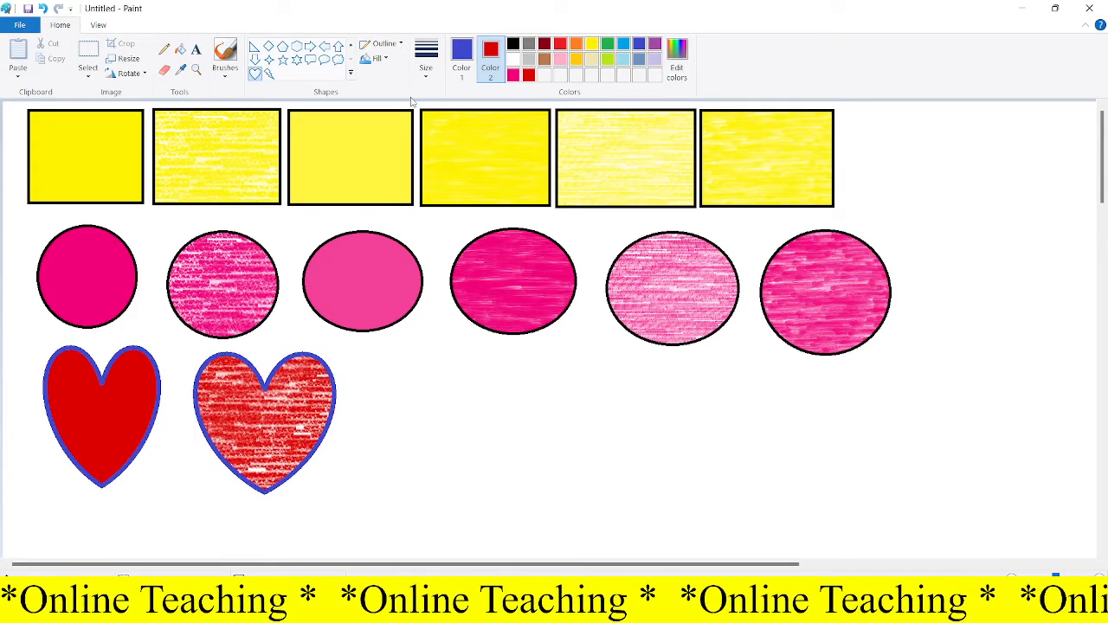
Set the shape fill style to Marker for a third heart beside the crayon-filled one
click(378, 59)
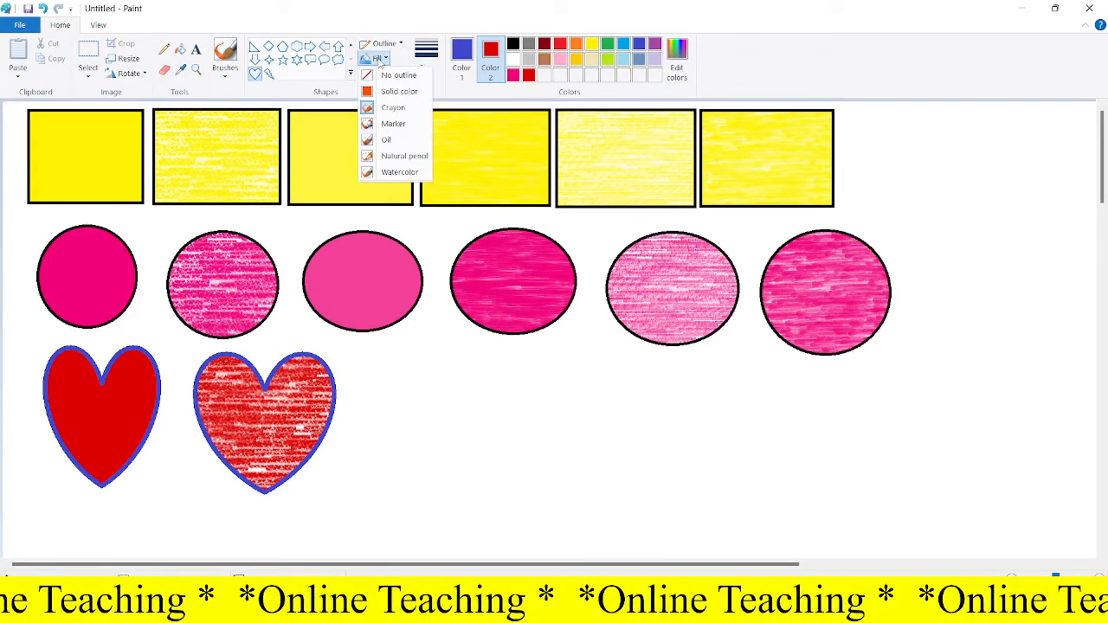
click(402, 123)
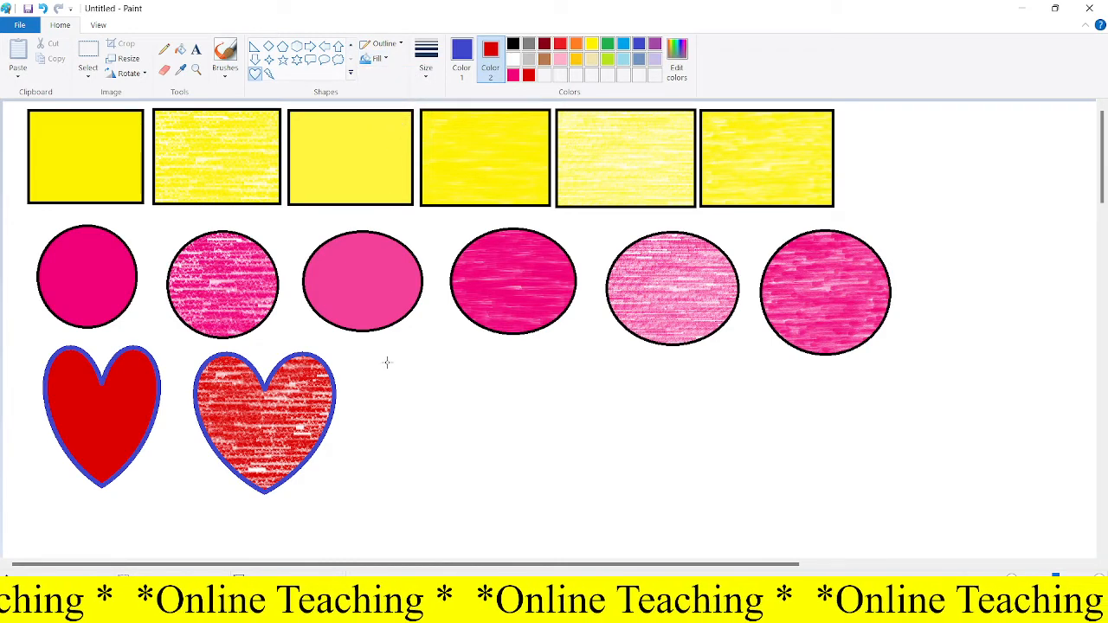